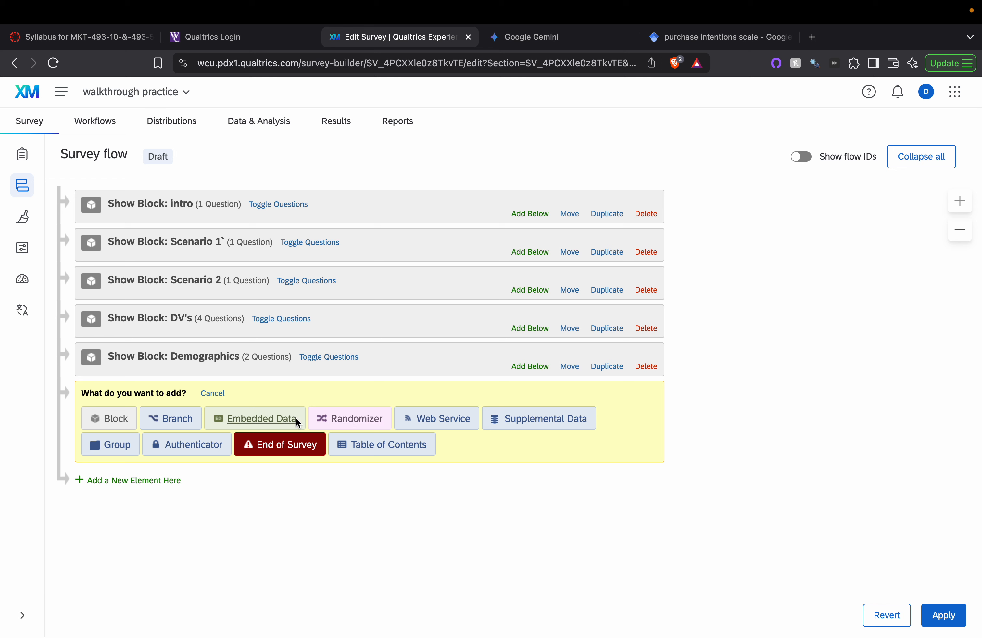
Step: Add a Randomizer set to present 1 element and move it below the intro block
click(331, 416)
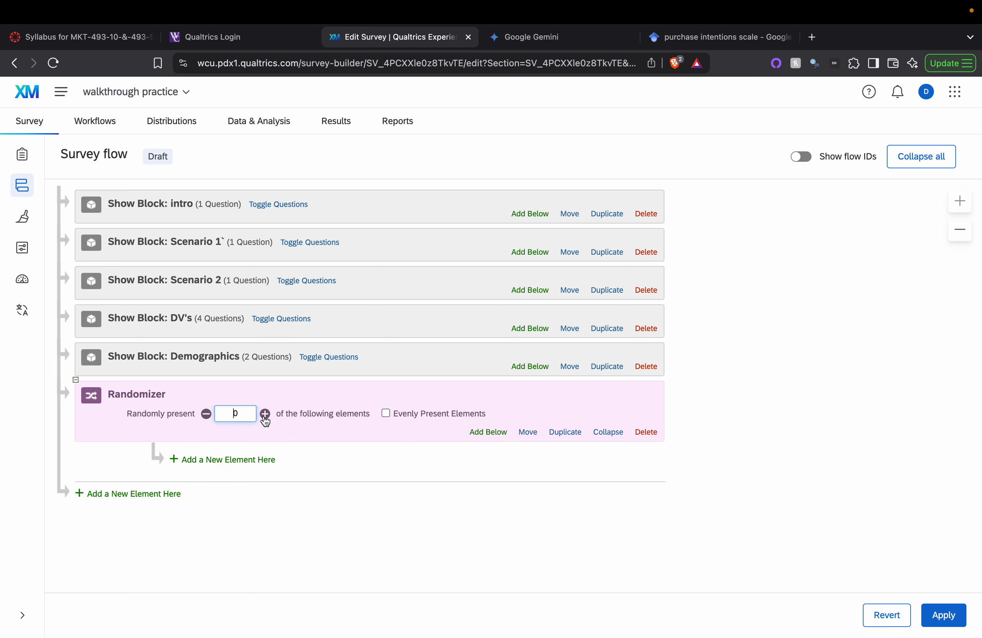
click(265, 418)
click(235, 416)
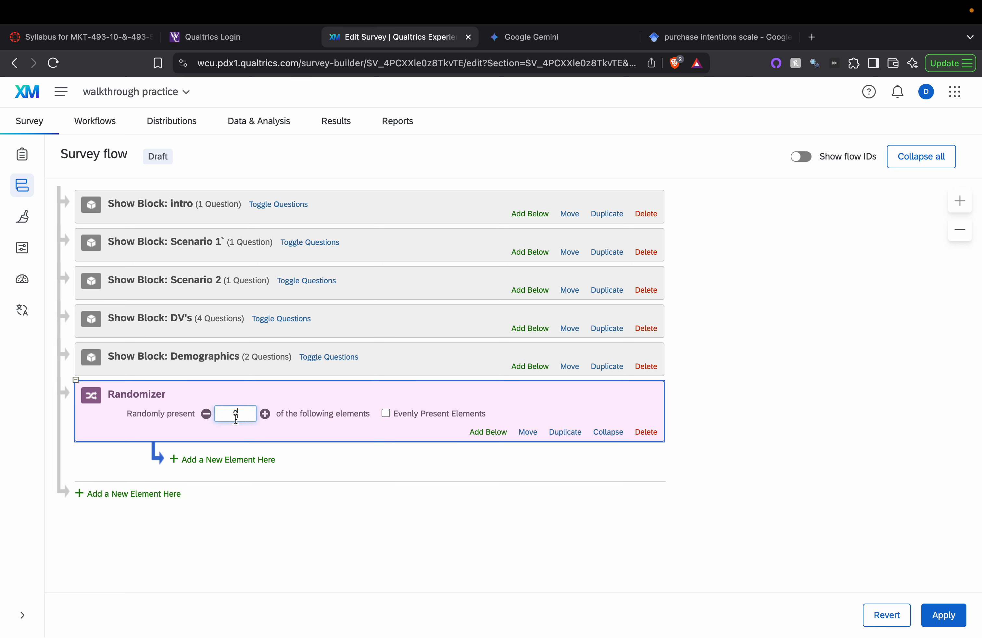
key(BackSpace)
text(1)
click(101, 392)
click(408, 528)
drag(527, 429, 543, 227)
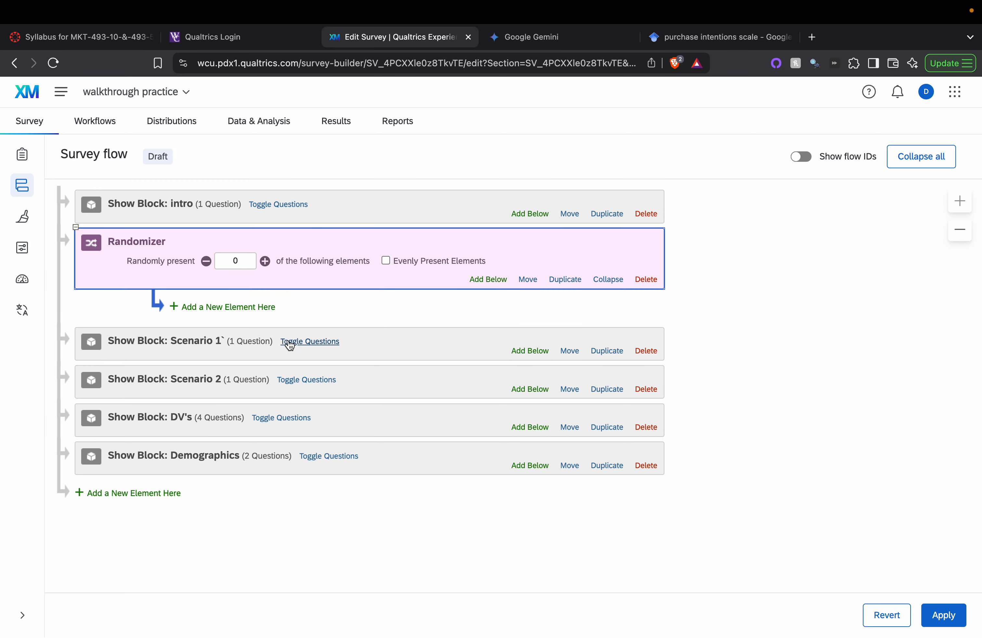
Step: Put Scenario 1 and Scenario 2 inside the randomizer, presenting 1 with Evenly Present Elements
click(565, 351)
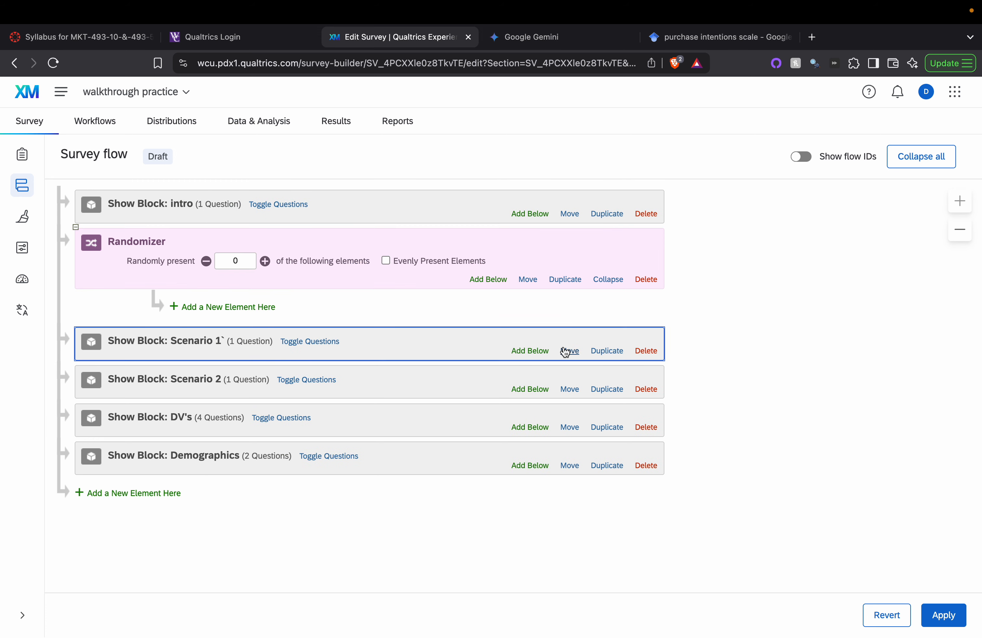
drag(566, 350, 570, 314)
drag(570, 390, 566, 358)
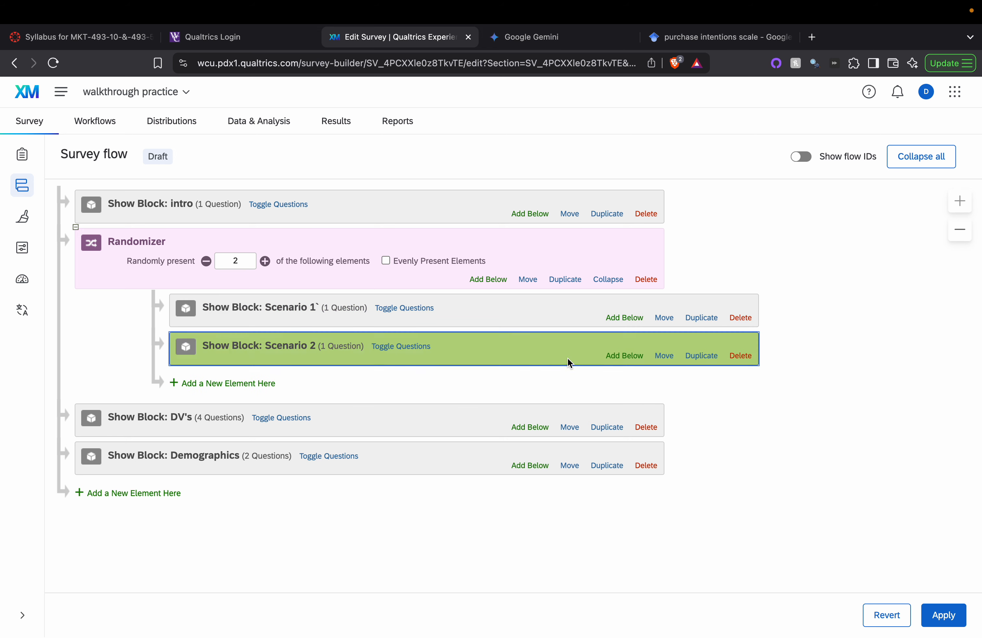
click(207, 261)
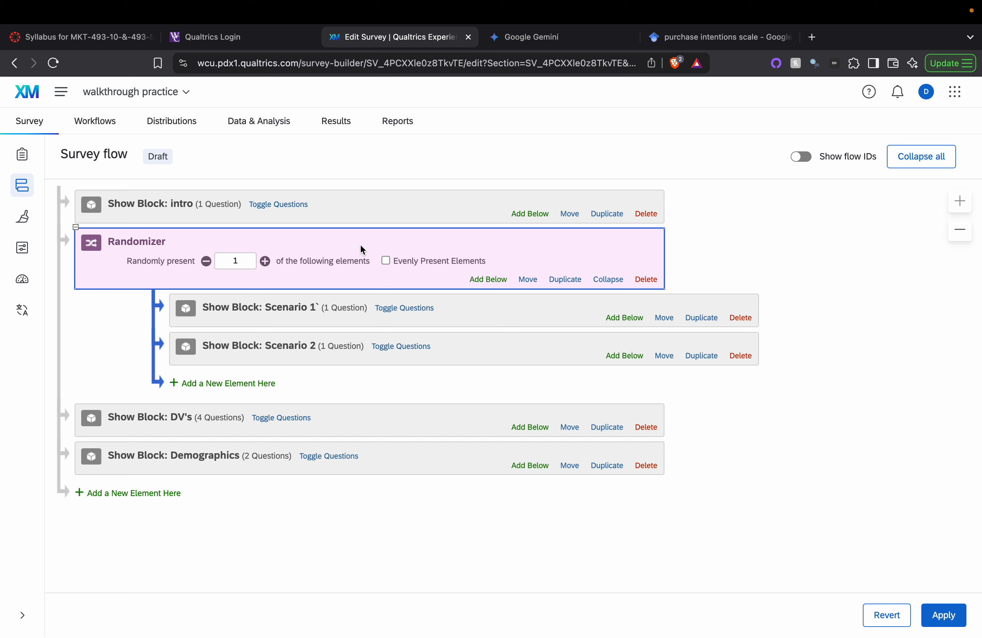
click(387, 261)
drag(568, 424, 569, 368)
drag(566, 429, 575, 377)
mouse_move(632, 4)
Step: Add an Embedded Data element with field 'Condition' and place it right below the intro block
click(128, 493)
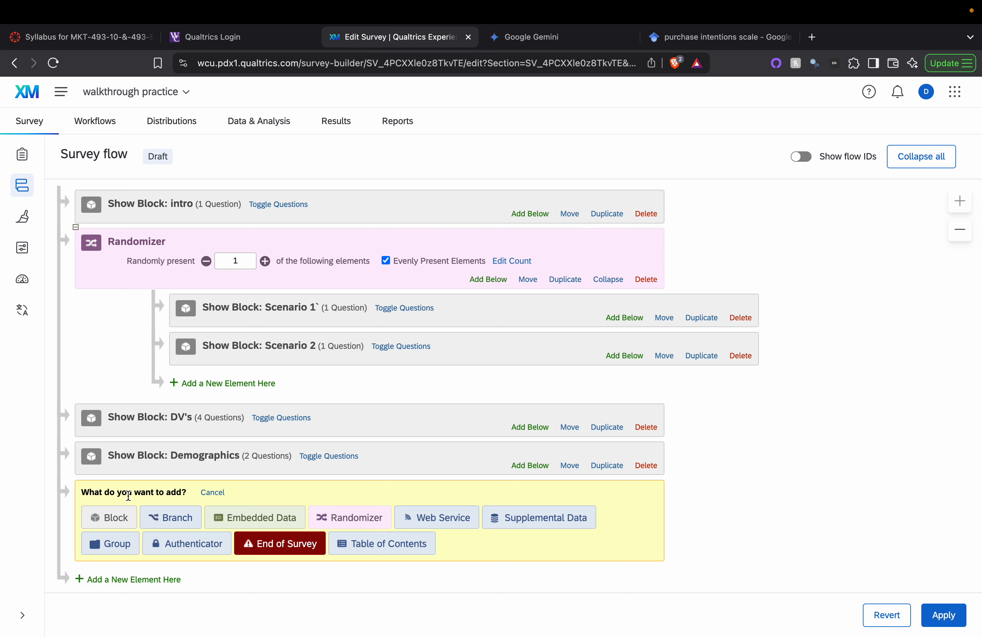
click(244, 516)
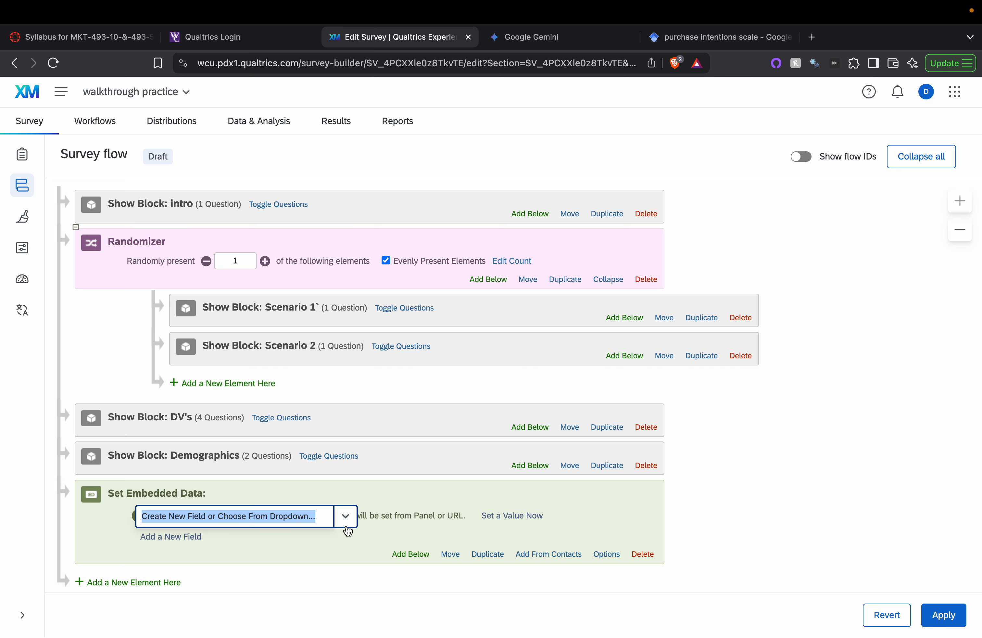
text(Condition)
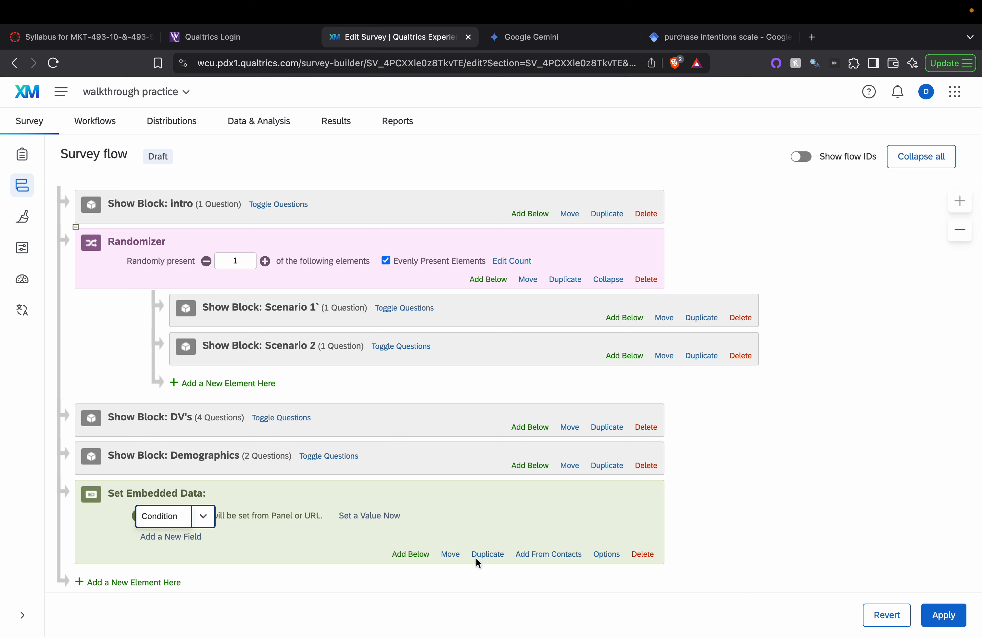
click(451, 554)
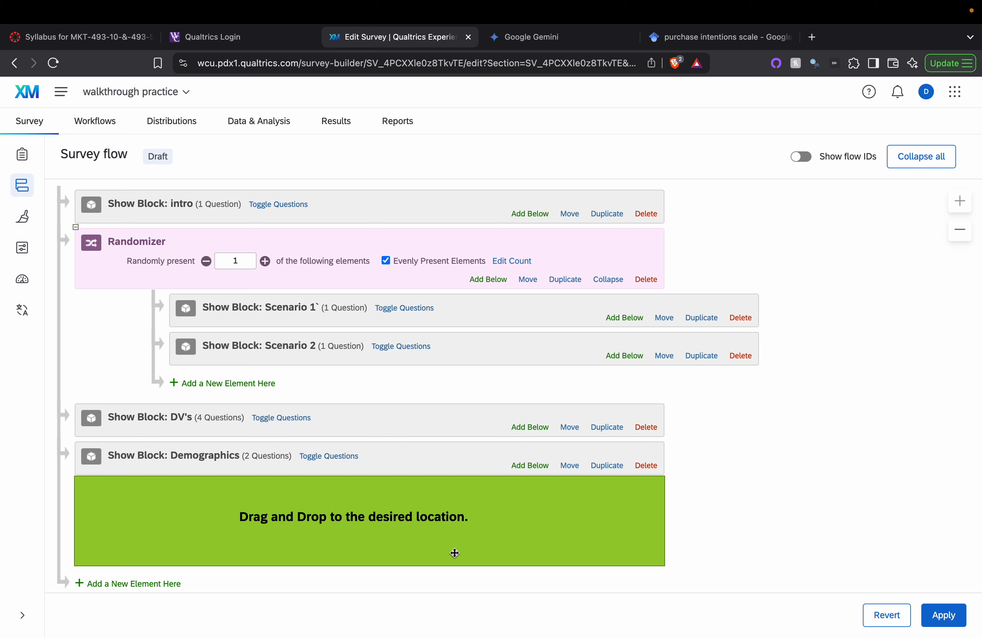
drag(455, 553, 481, 220)
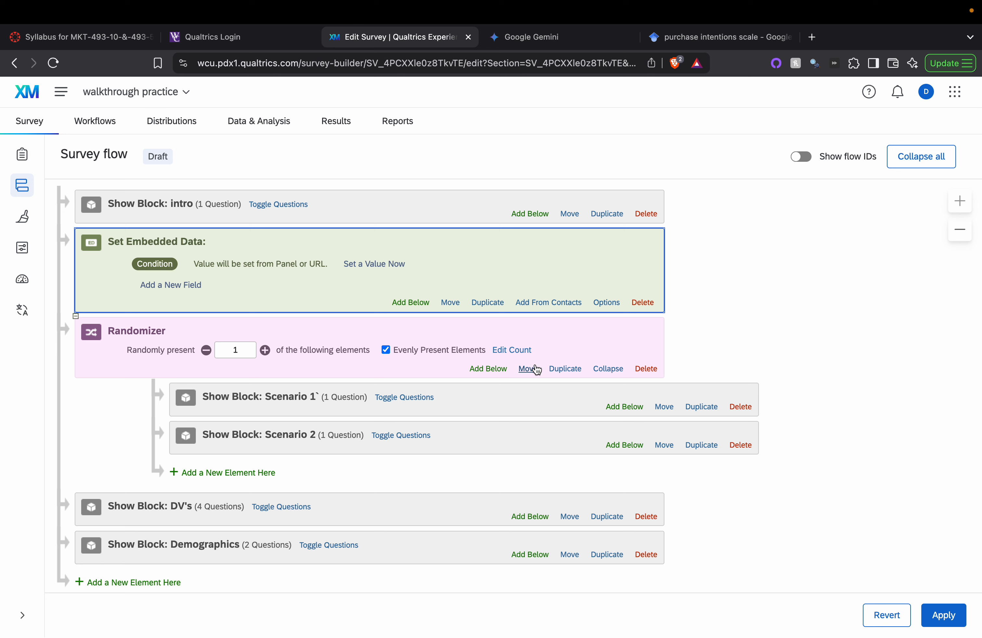
mouse_move(530, 368)
mouse_down()
mouse_move(545, 276)
mouse_move(528, 364)
mouse_up()
drag(660, 443, 649, 484)
drag(664, 445, 643, 491)
Step: Set the Condition embedded data value to s1
click(365, 267)
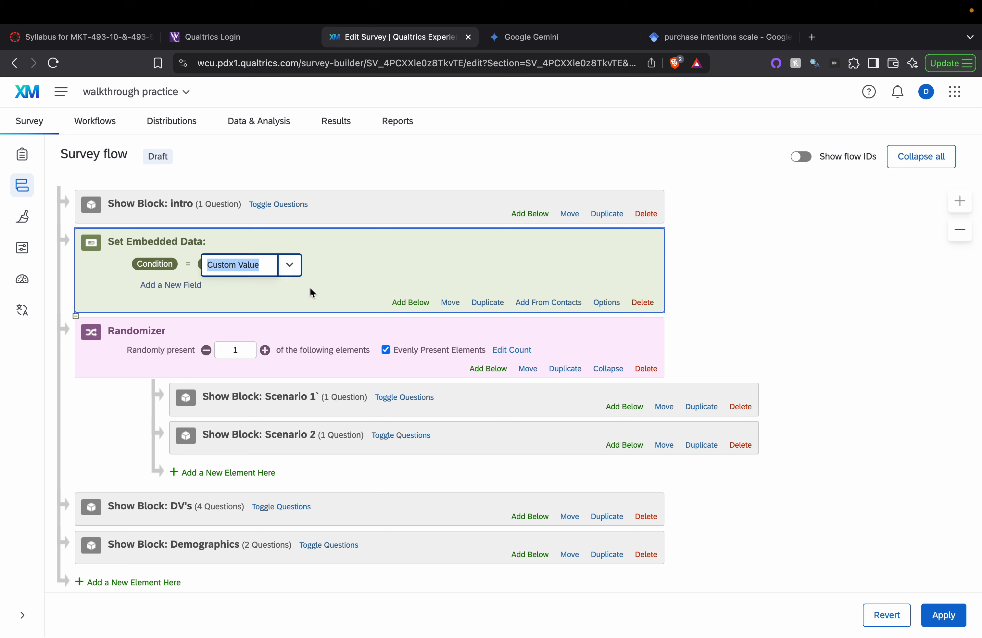
text(s1)
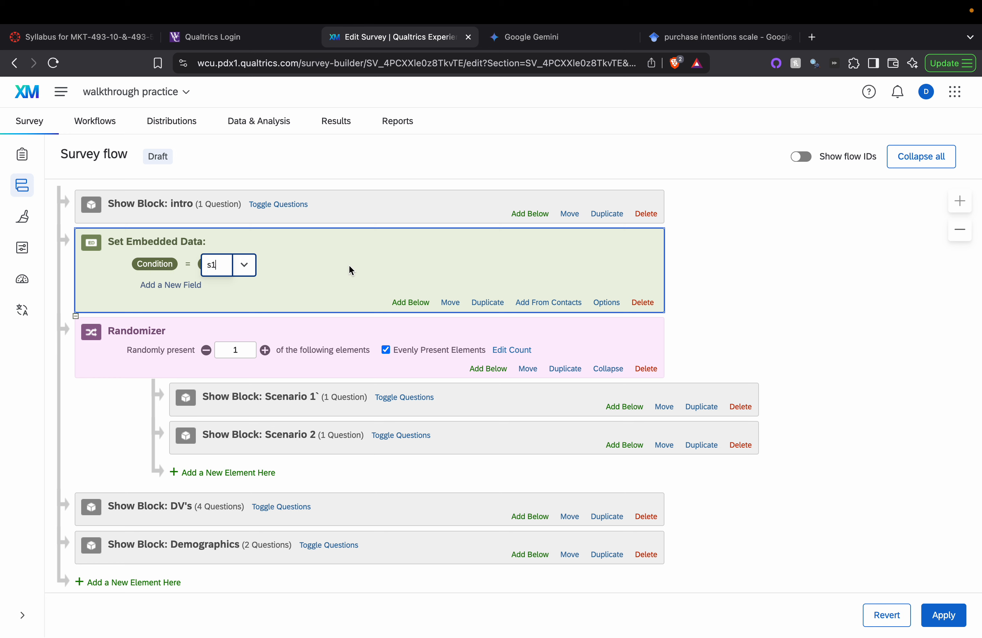
click(735, 289)
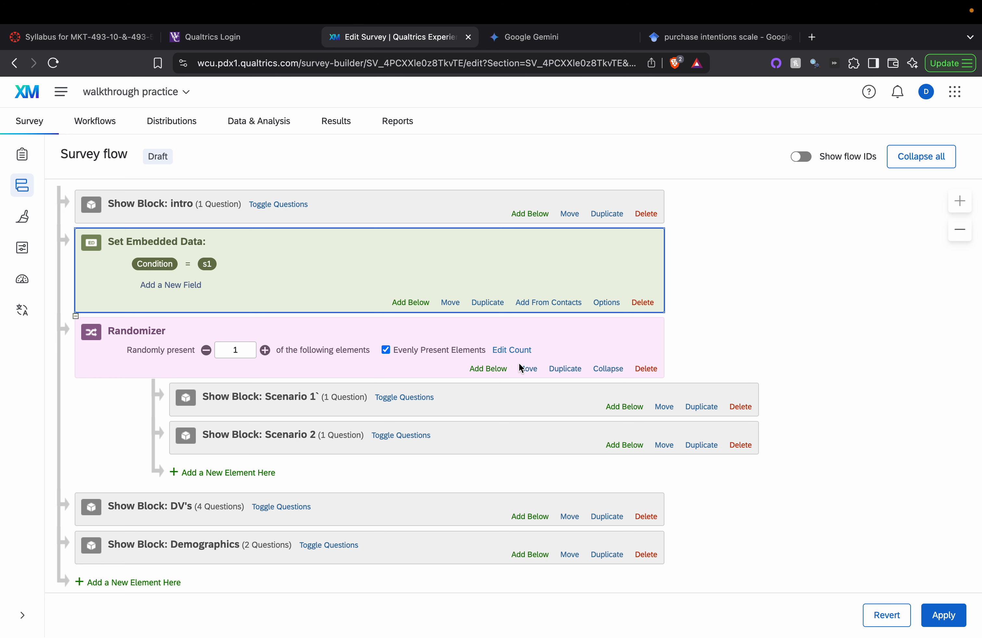
click(531, 343)
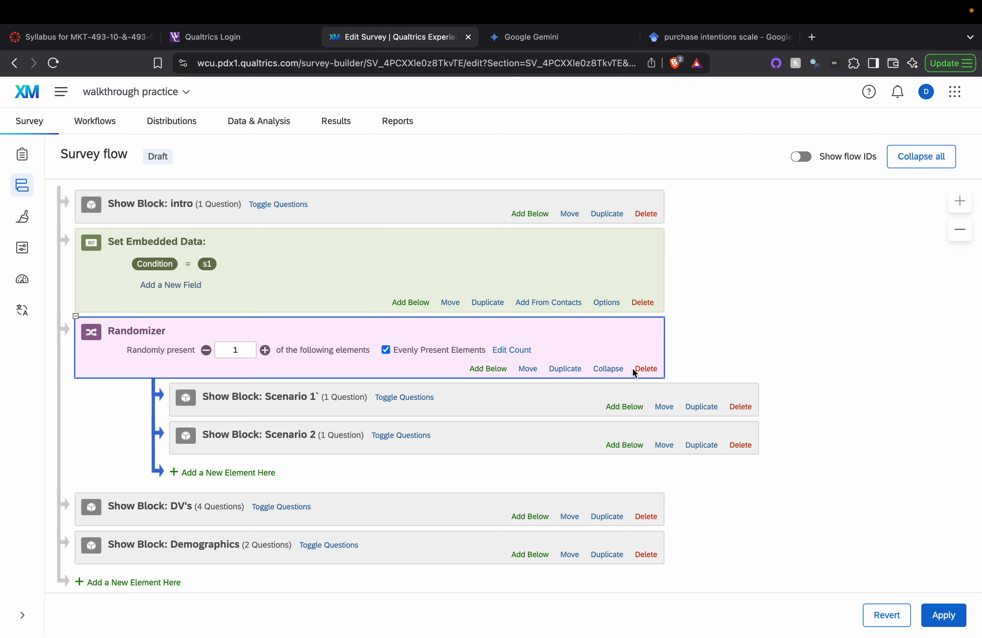
click(644, 368)
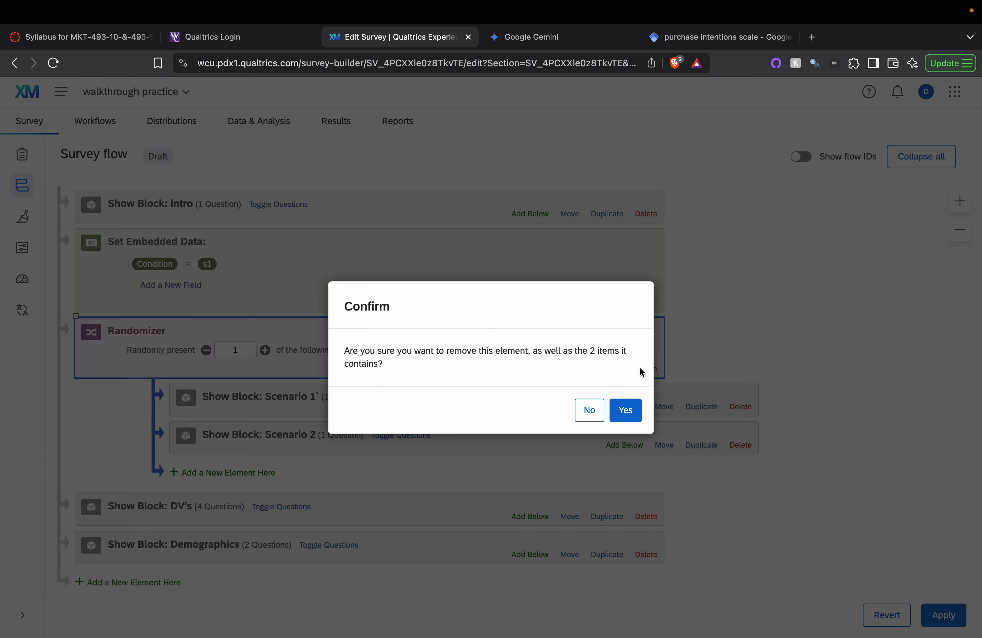
click(592, 408)
Step: Move both Scenario blocks out of the randomizer and nest Condition = s1 inside it
click(667, 447)
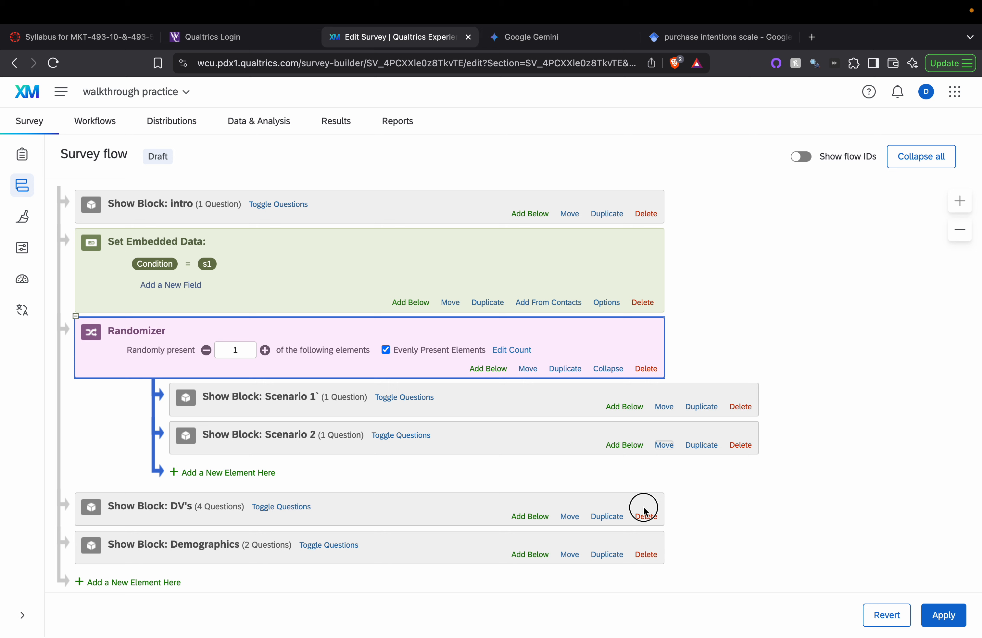
drag(658, 453, 571, 504)
drag(664, 407, 608, 452)
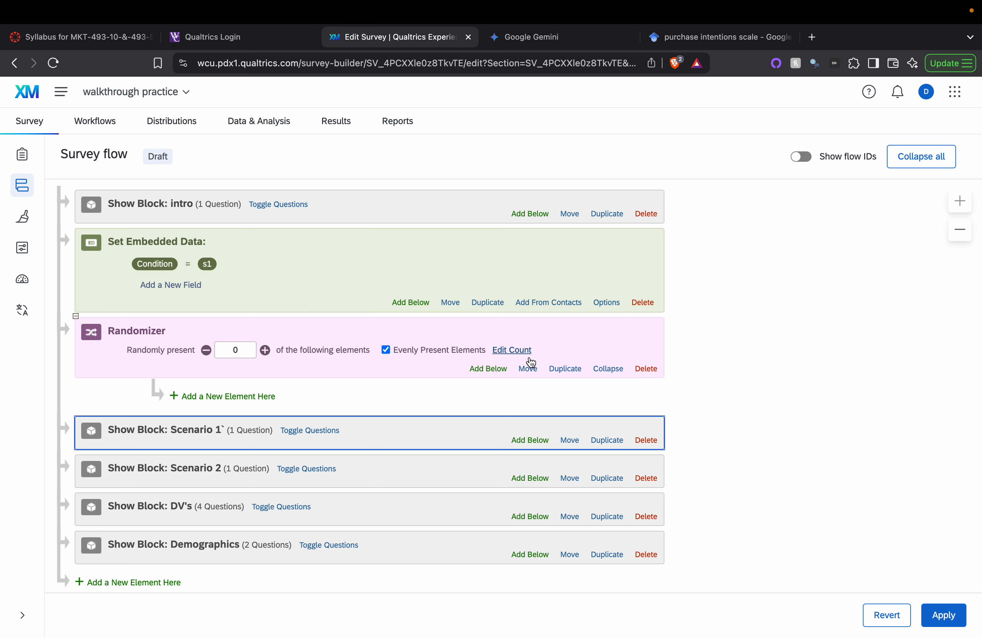
drag(528, 371, 540, 236)
drag(451, 401, 459, 300)
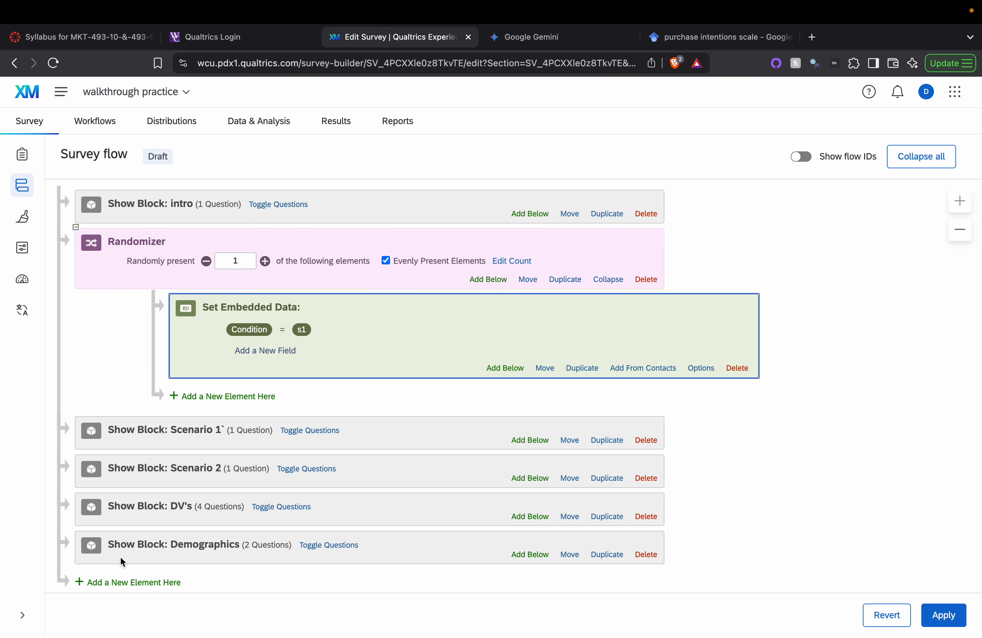
Step: Add a second Condition embedded data set to s2 and move it into the randomizer
click(120, 582)
scroll(183, 605, down, 5)
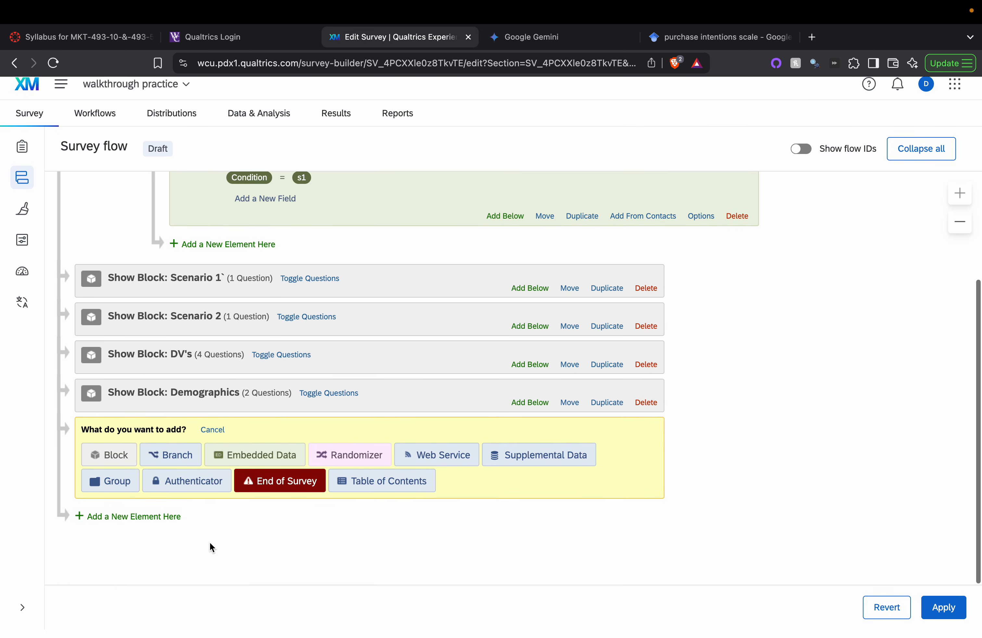
click(272, 455)
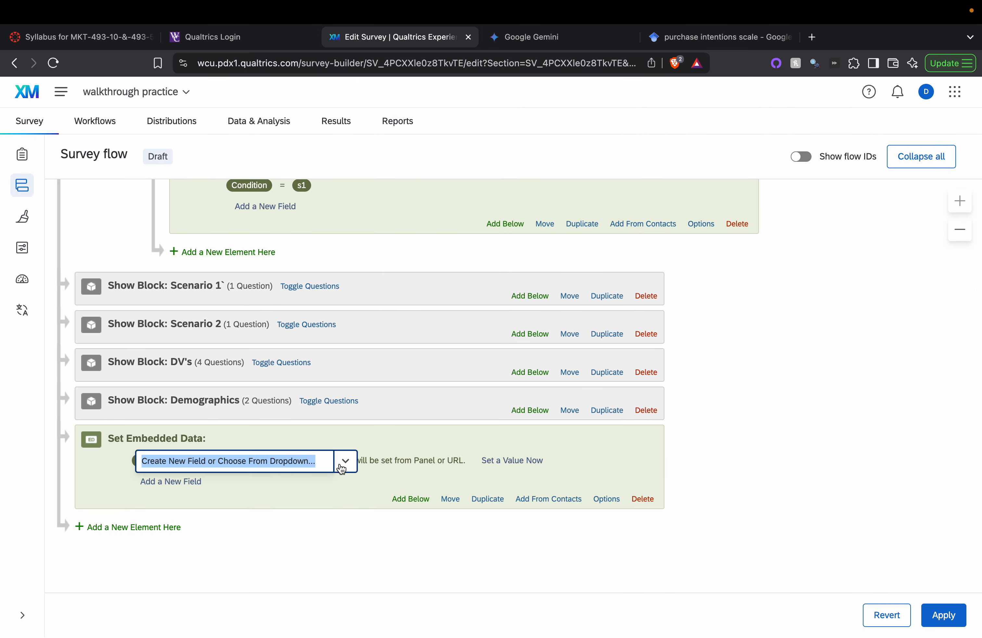
text(Condition)
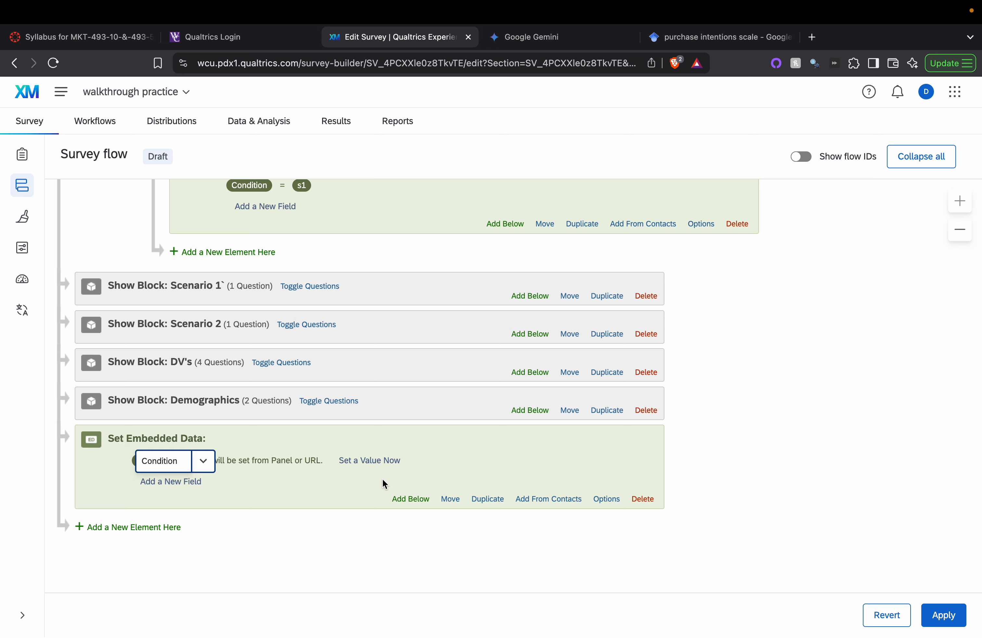
key(Return)
click(366, 460)
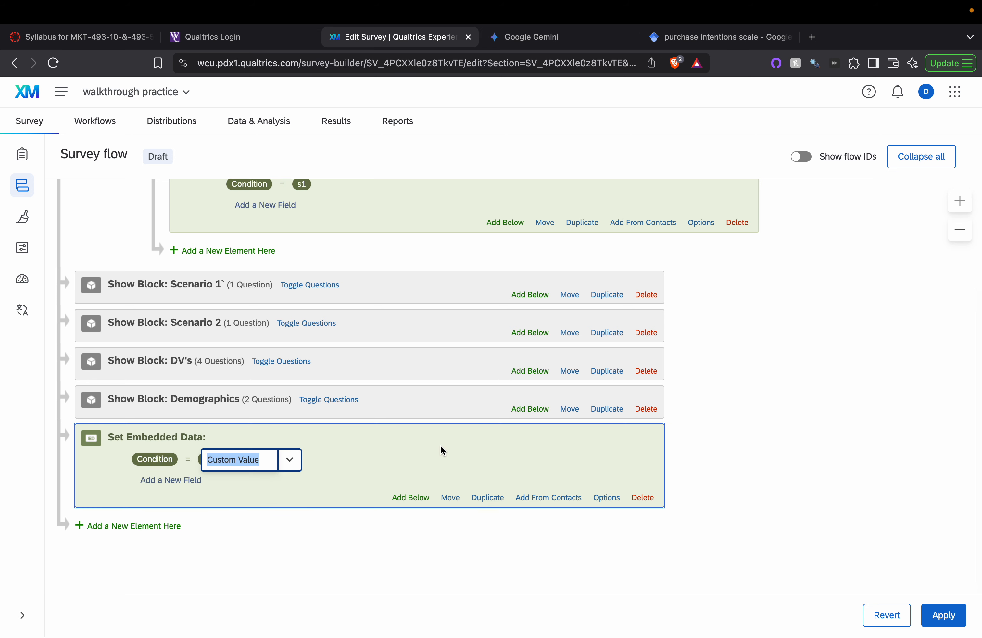
text(s2)
click(539, 514)
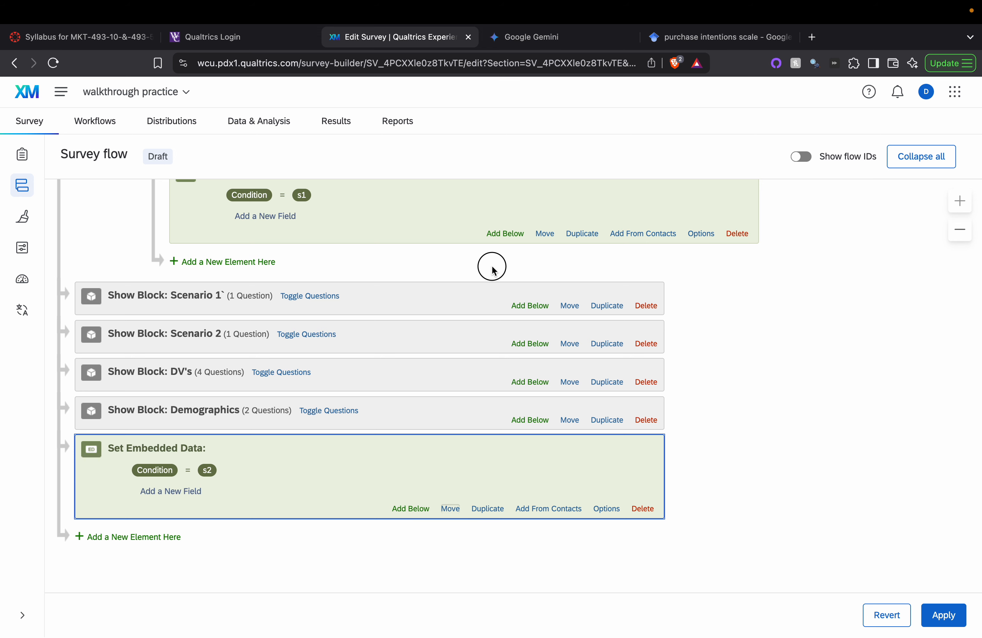
click(450, 509)
drag(455, 492, 555, 265)
Step: Set the randomizer to present only 1 element and add an element at the flow's end
scroll(337, 373, up, 3)
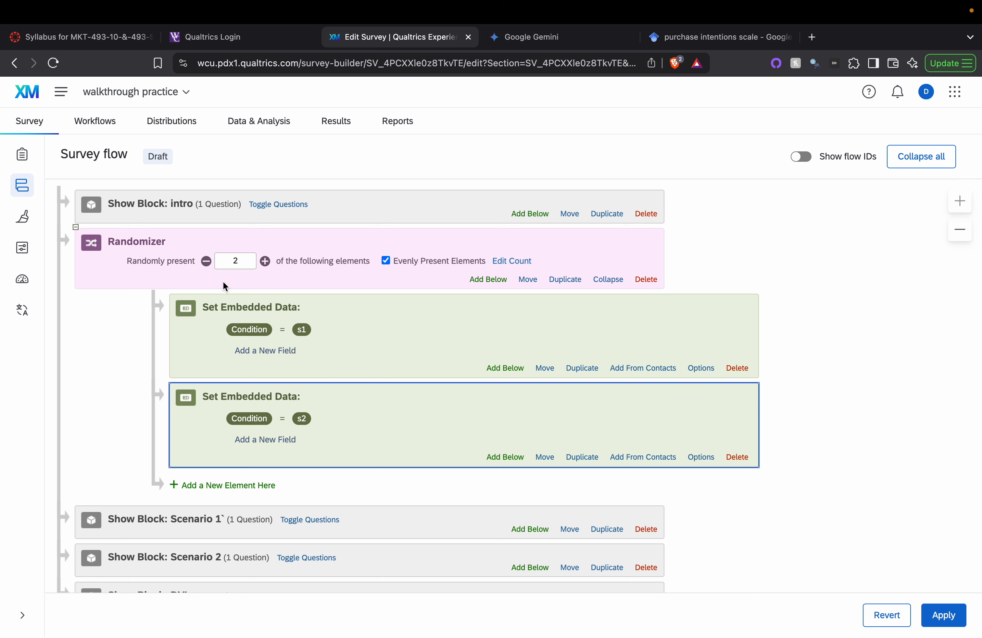
click(206, 260)
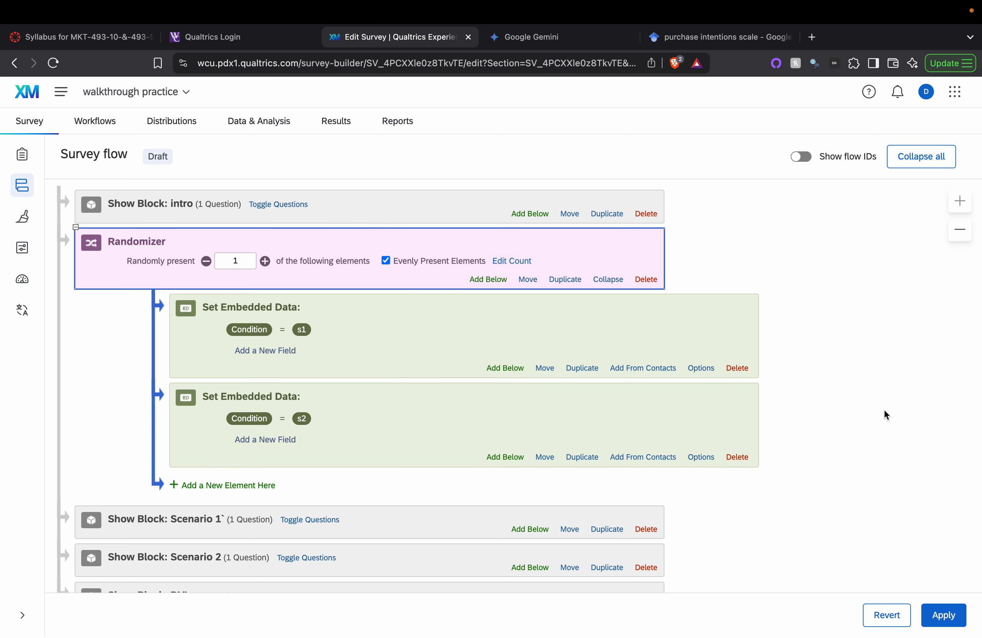
scroll(423, 392, down, 4)
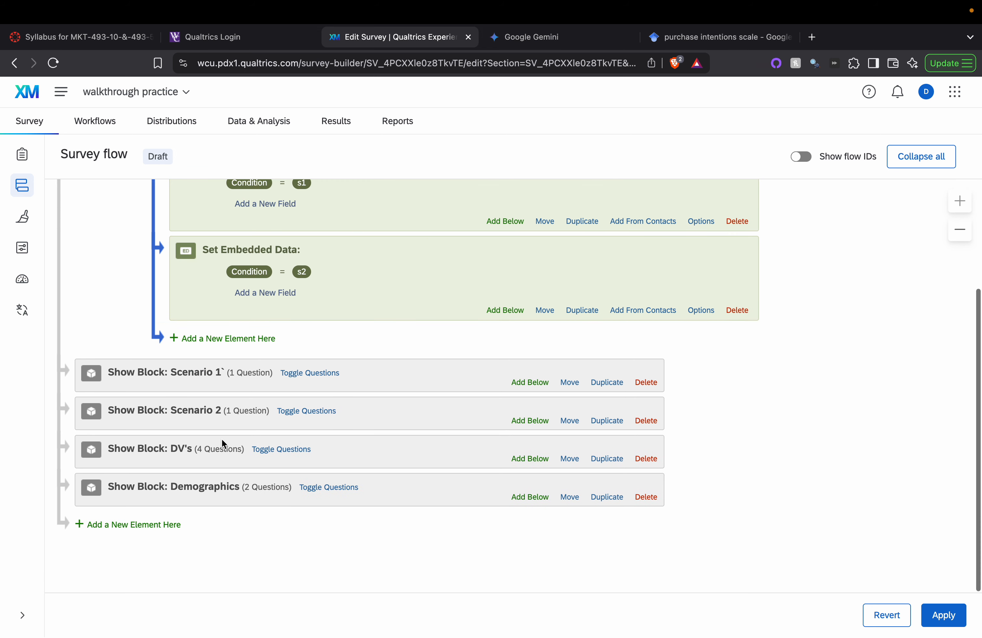
click(100, 526)
scroll(285, 546, down, 2)
Step: Create a Branch with the condition Embedded Data Condition Is Equal to s1
click(181, 462)
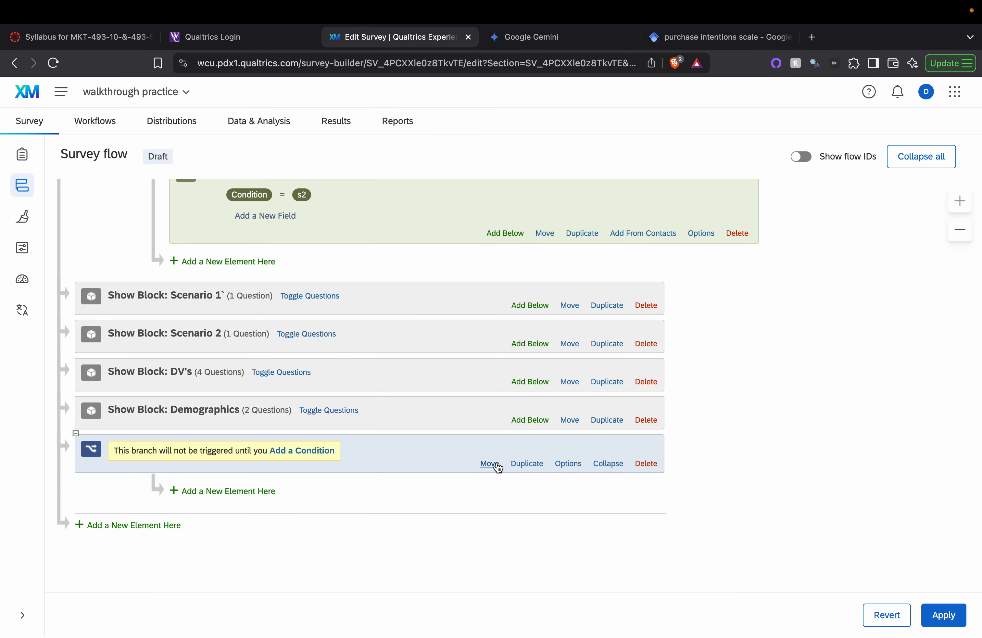
click(322, 450)
click(154, 463)
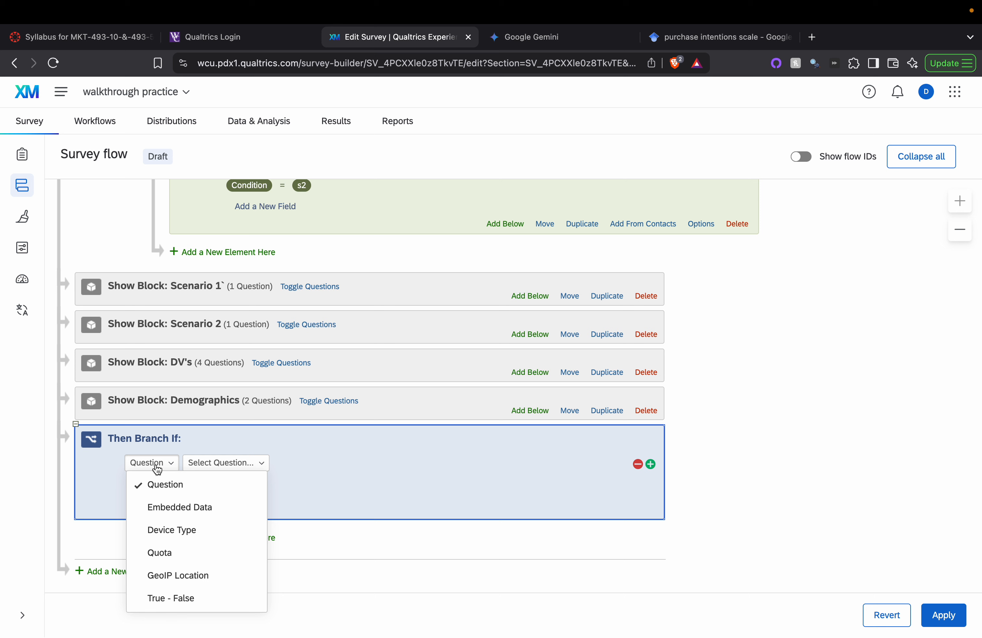
click(194, 507)
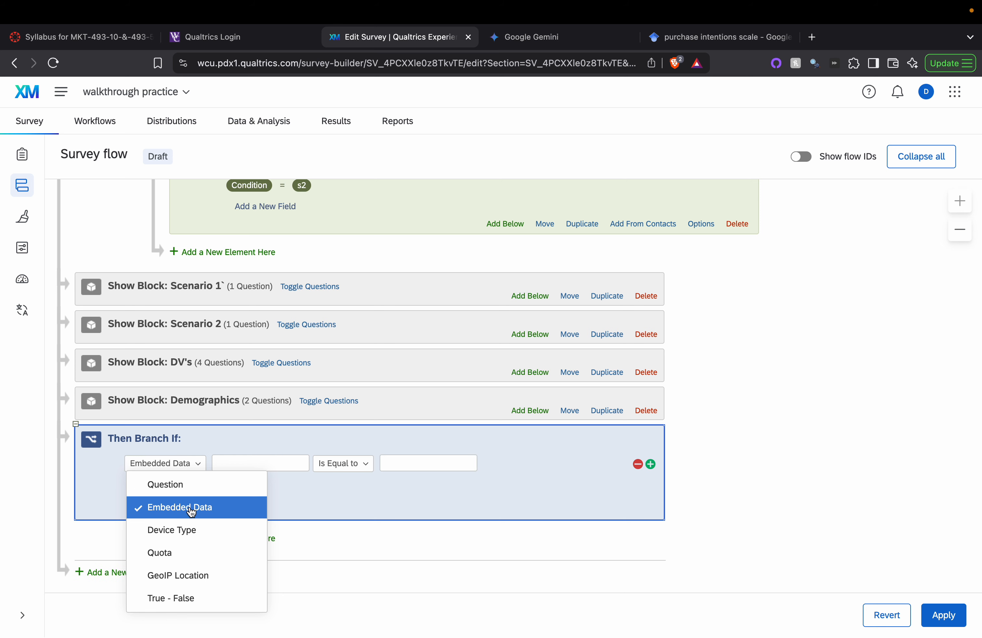
click(234, 469)
text(Condt)
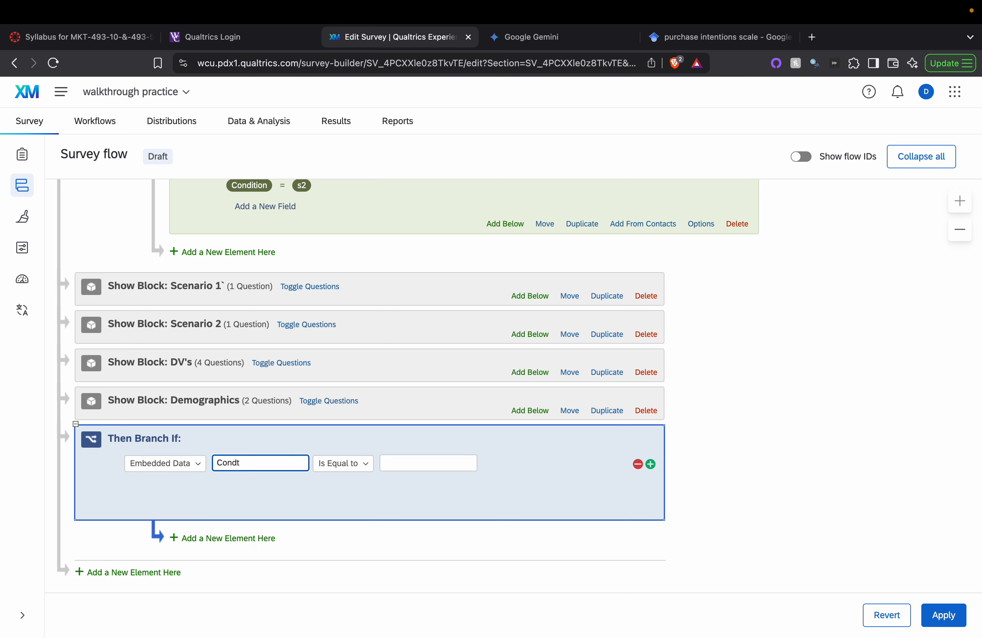
key(BackSpace)
text(ition)
click(399, 461)
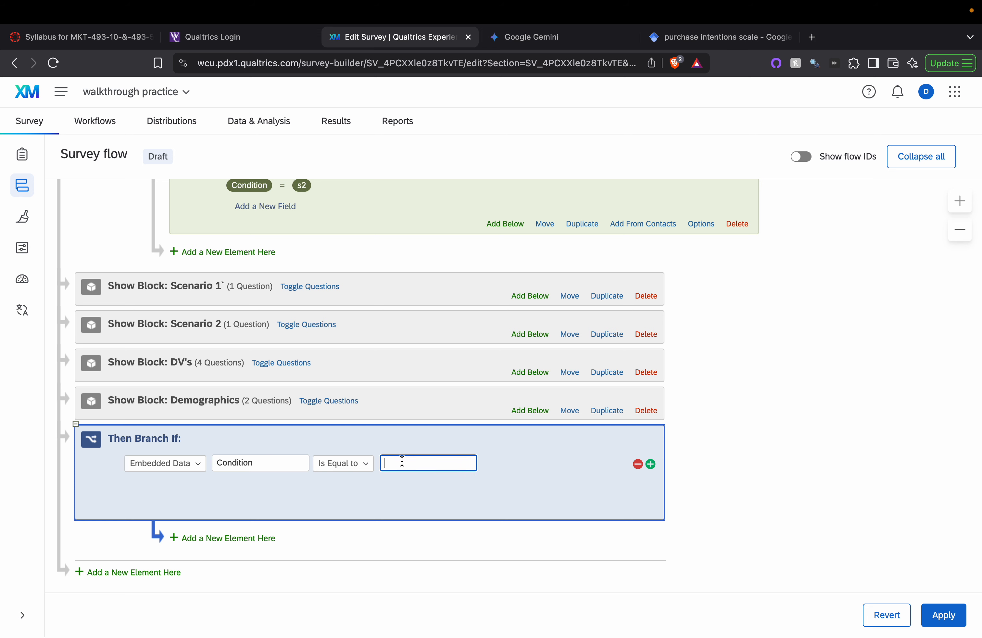
text(s1)
click(652, 511)
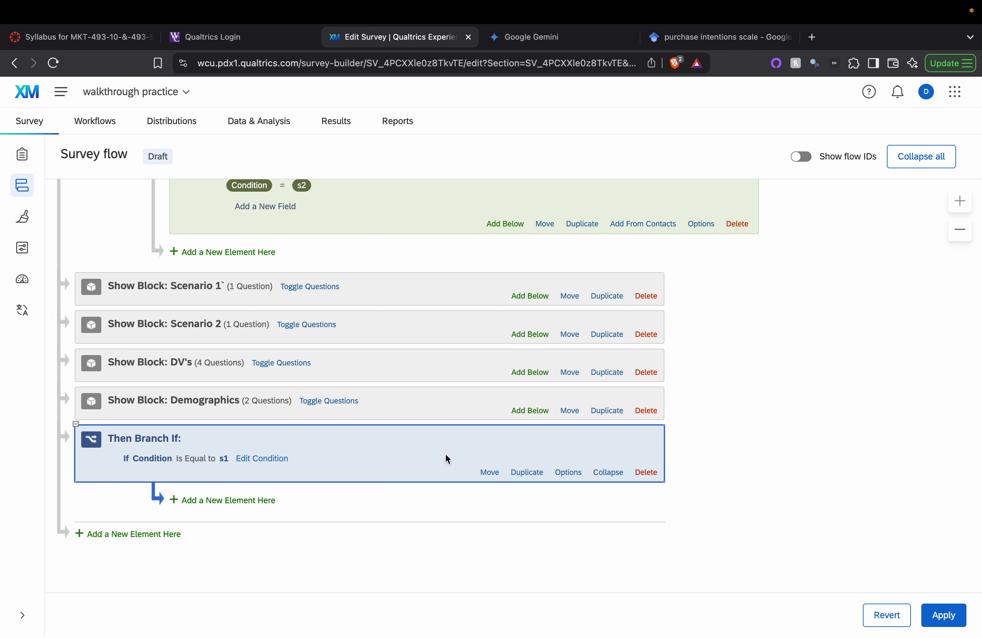
Step: Move the branch right after the randomizer and nest the Scenario 1 block inside it
click(489, 471)
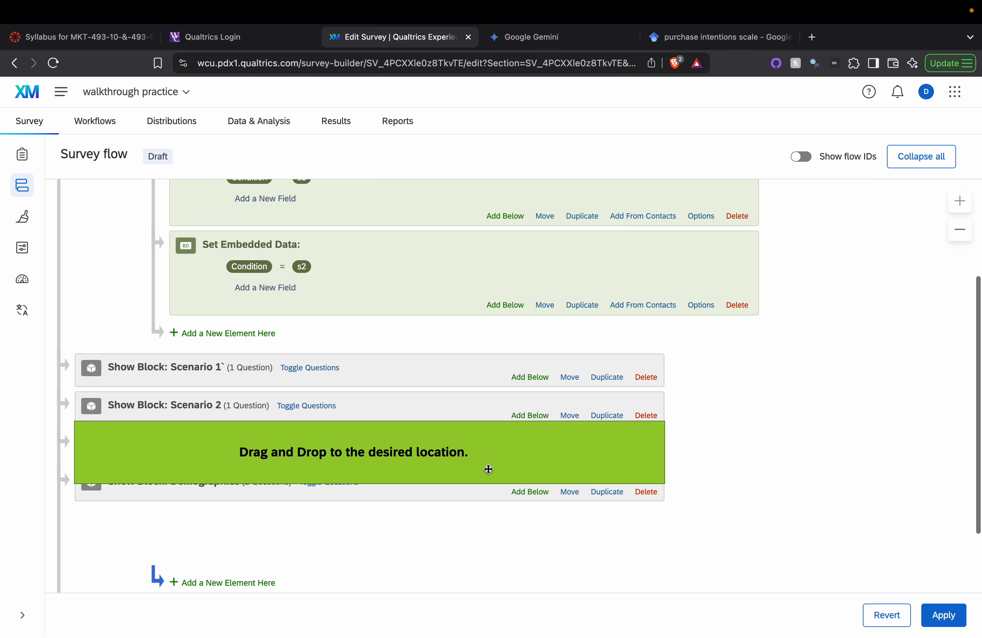
drag(432, 454, 439, 356)
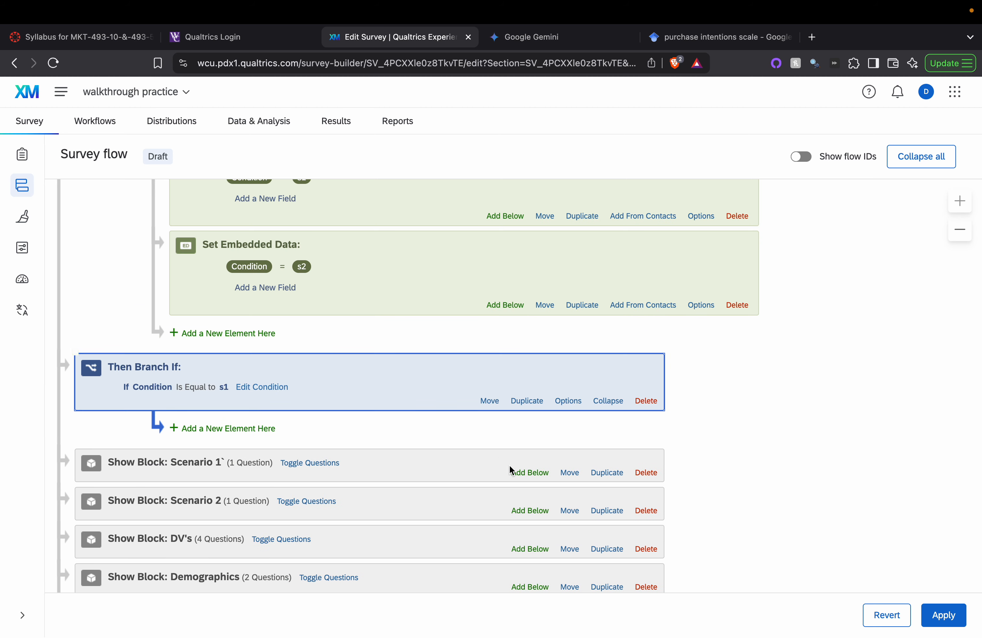
click(568, 472)
drag(563, 471, 567, 434)
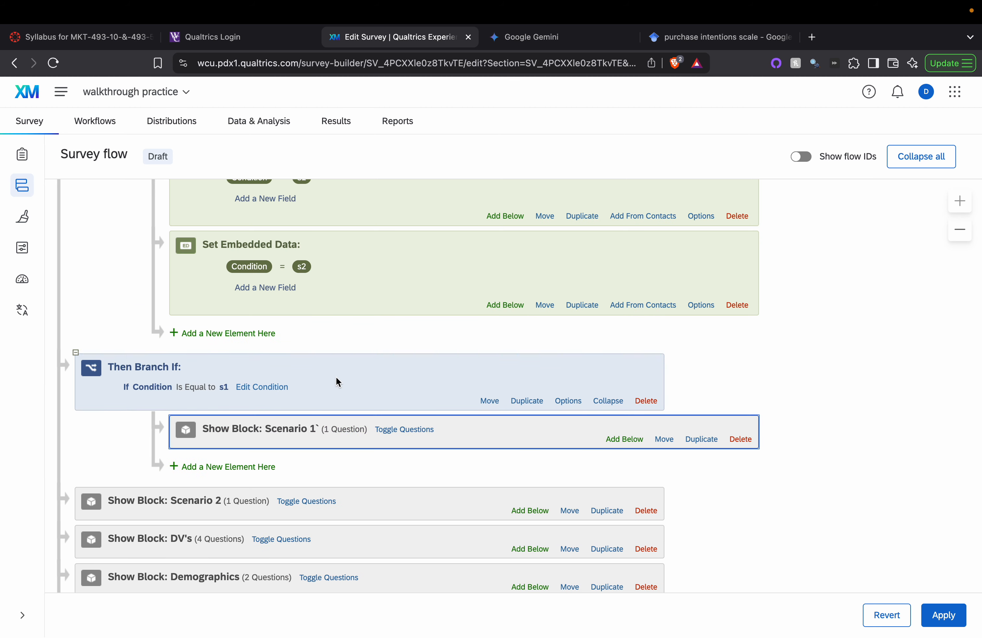
scroll(614, 352, up, 4)
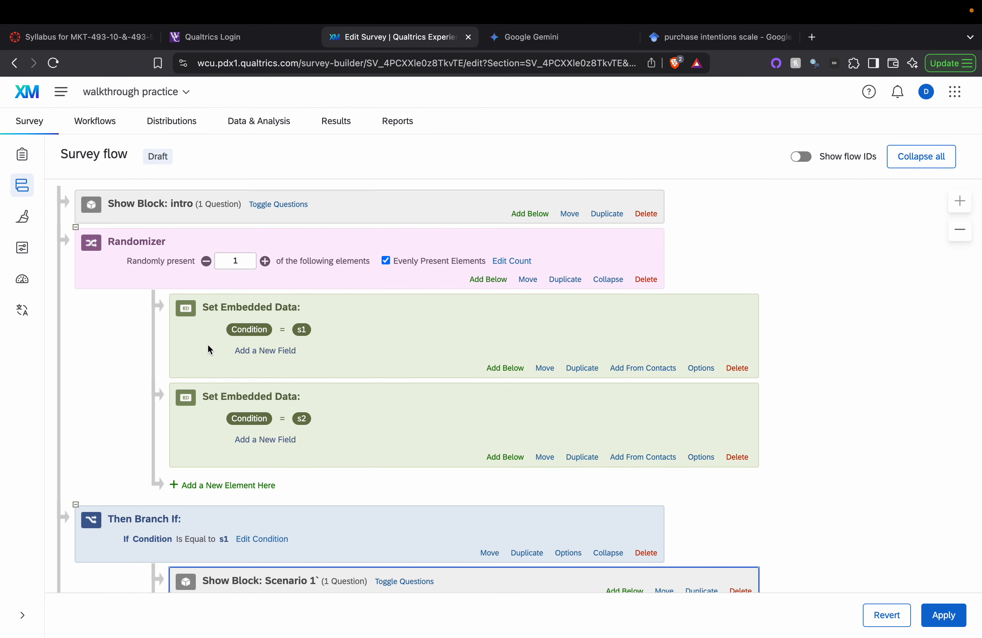
scroll(207, 344, down, 5)
scroll(317, 329, up, 5)
scroll(292, 534, down, 3)
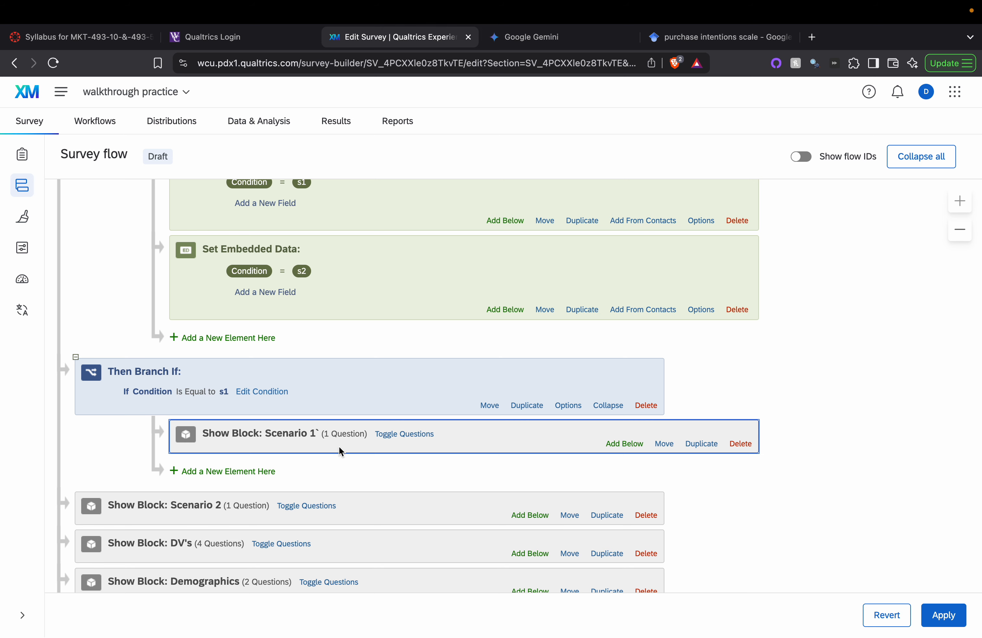
scroll(458, 400, up, 5)
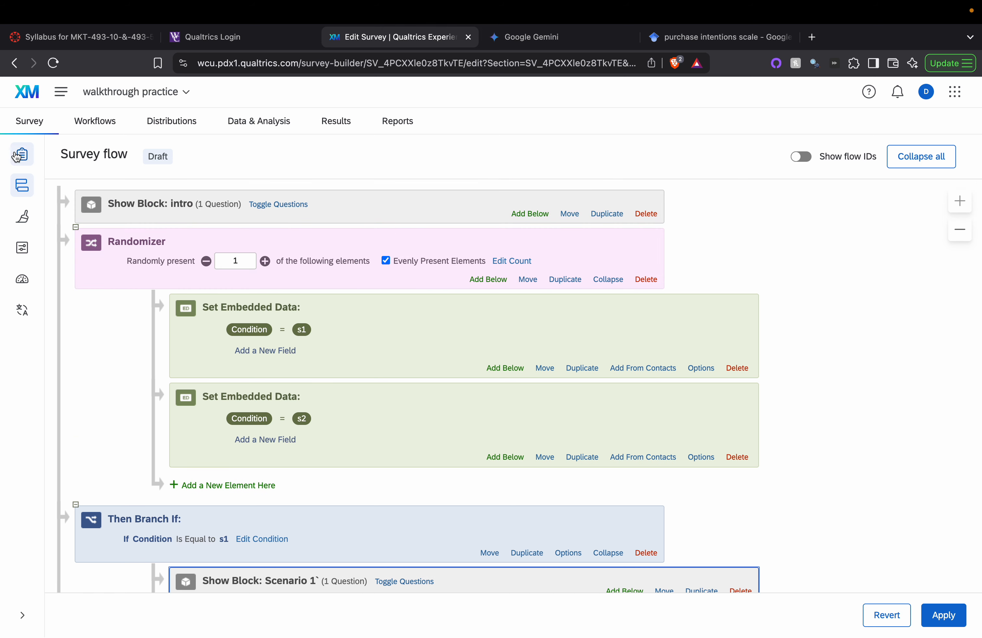
Step: Save the survey flow and expand the Scenario 1 block's questions
click(17, 156)
click(606, 406)
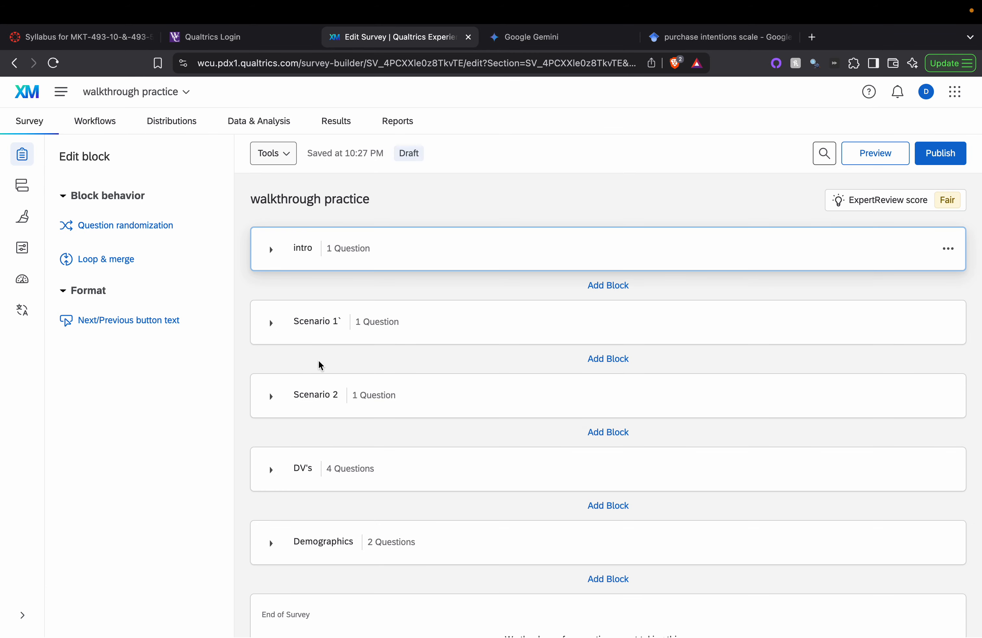
click(266, 319)
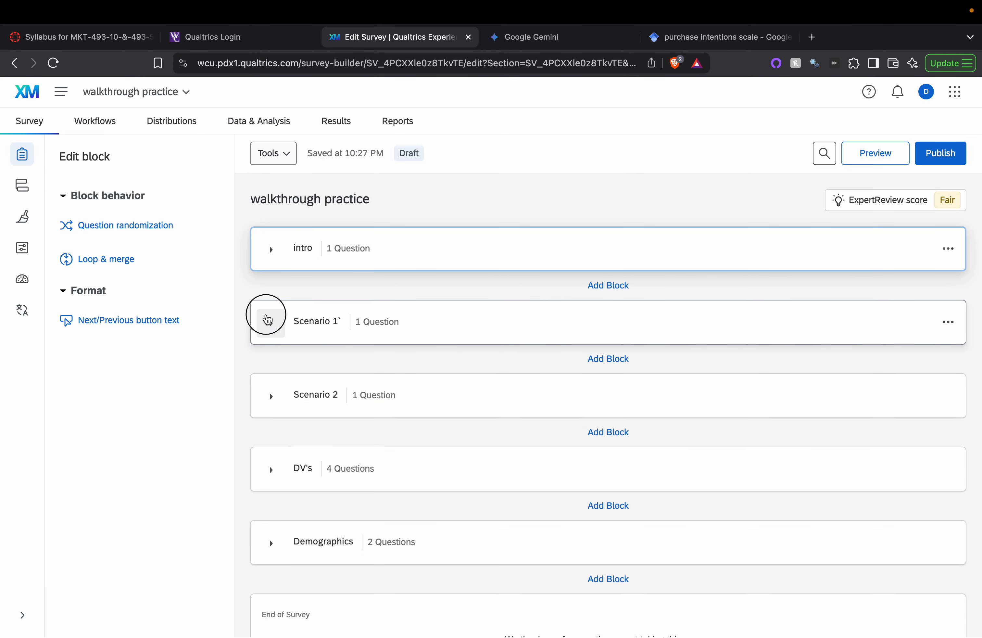
scroll(662, 433, down, 5)
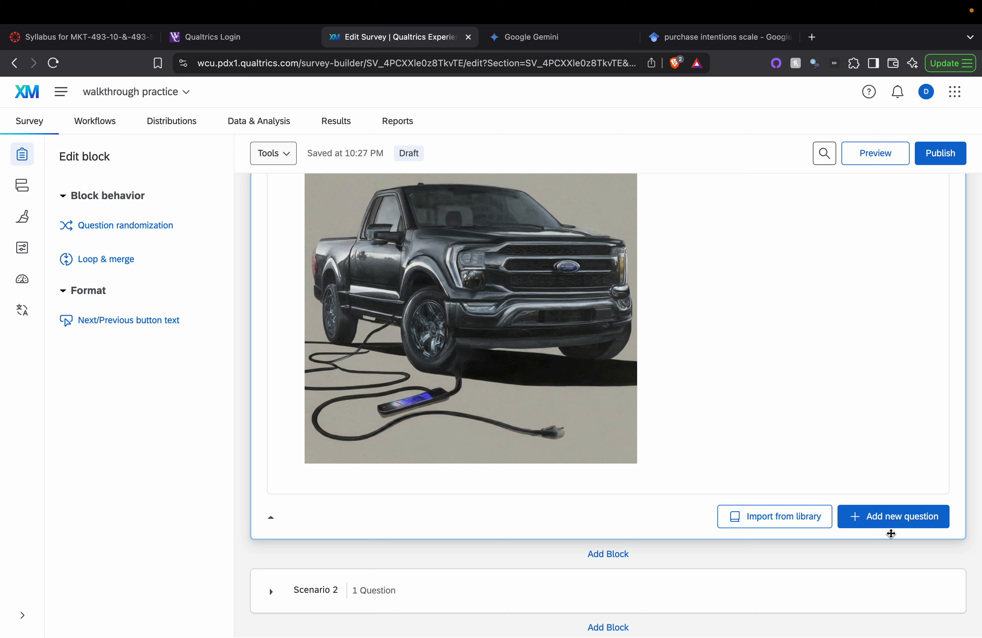
Step: Add a text entry question labelled 's1 validation' asking 'What kind of picture is this?'
click(894, 522)
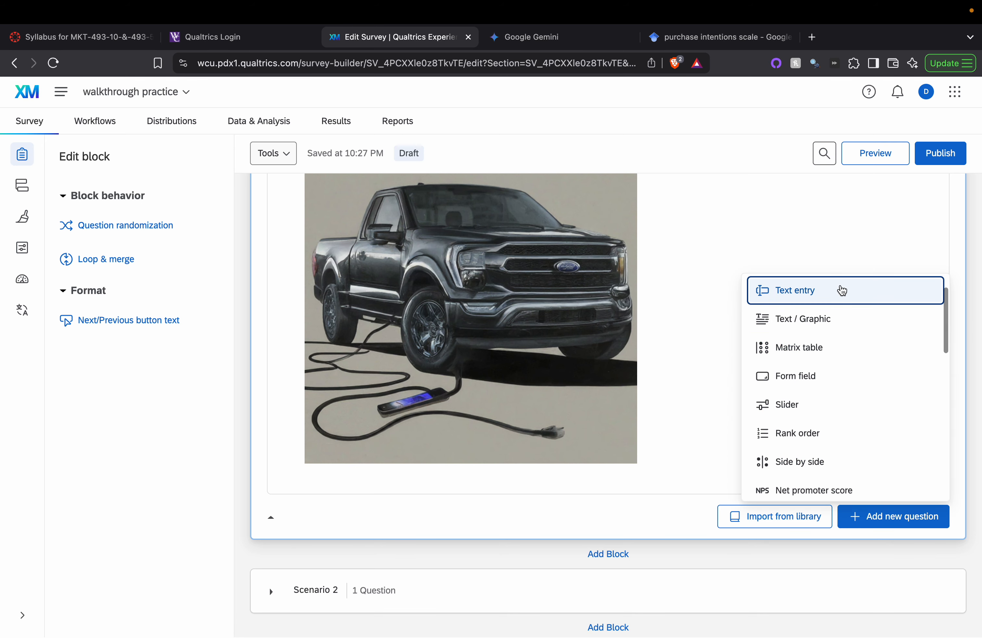
click(841, 290)
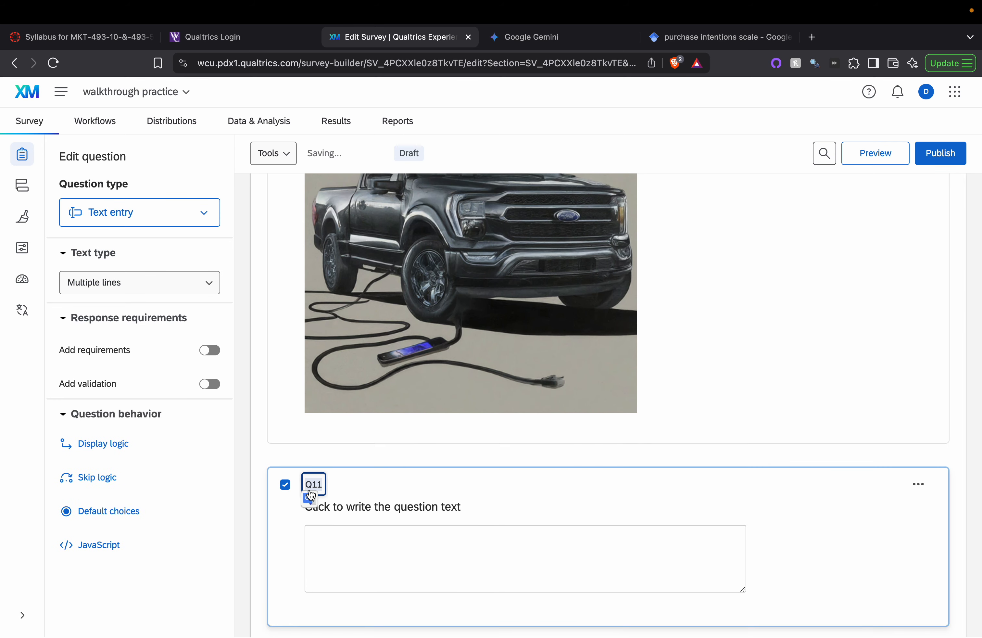
text(s1 validation)
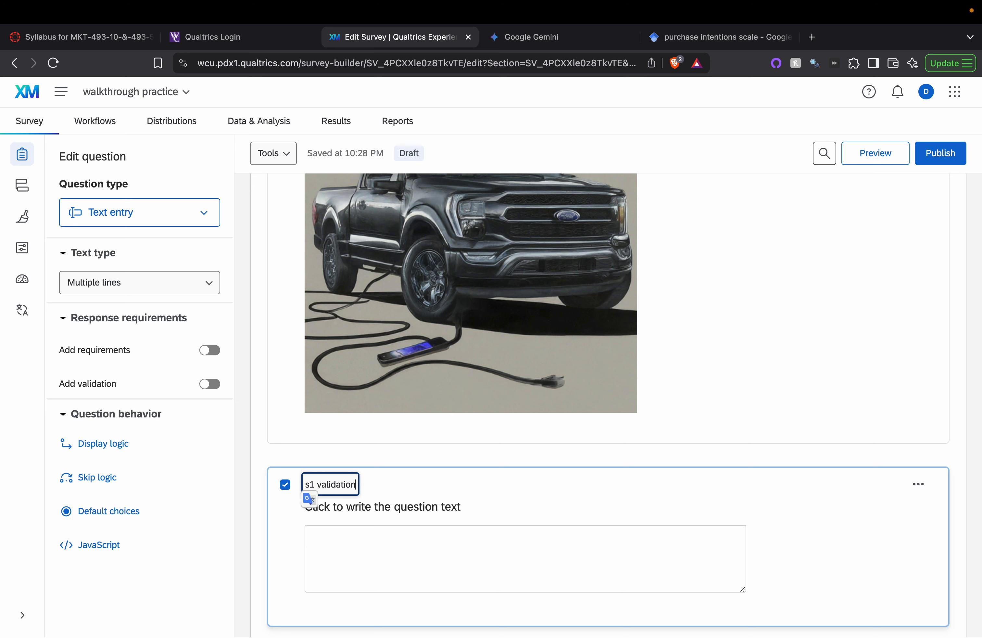
click(389, 511)
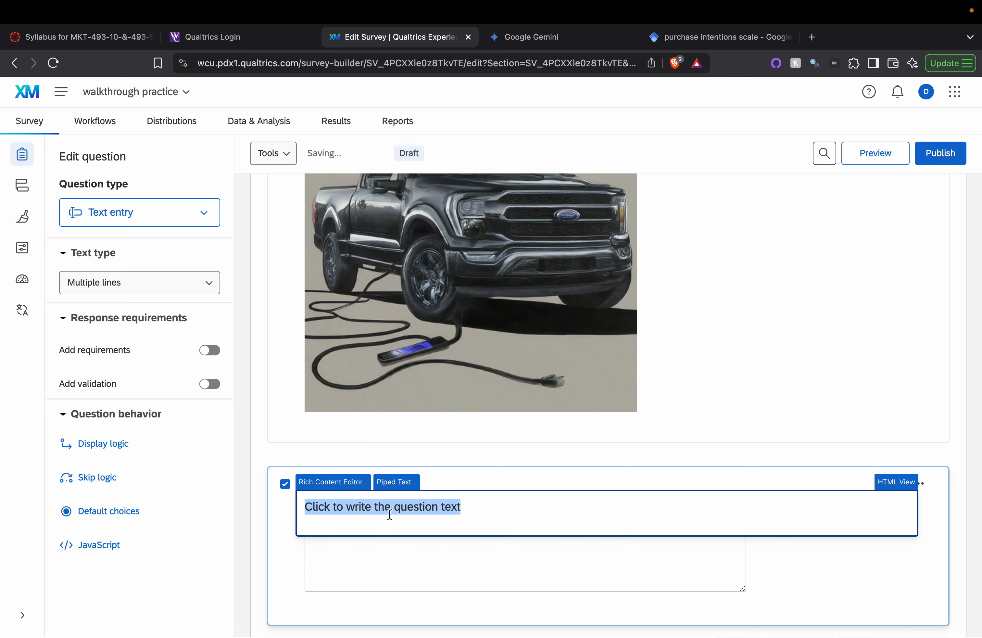
text(Which)
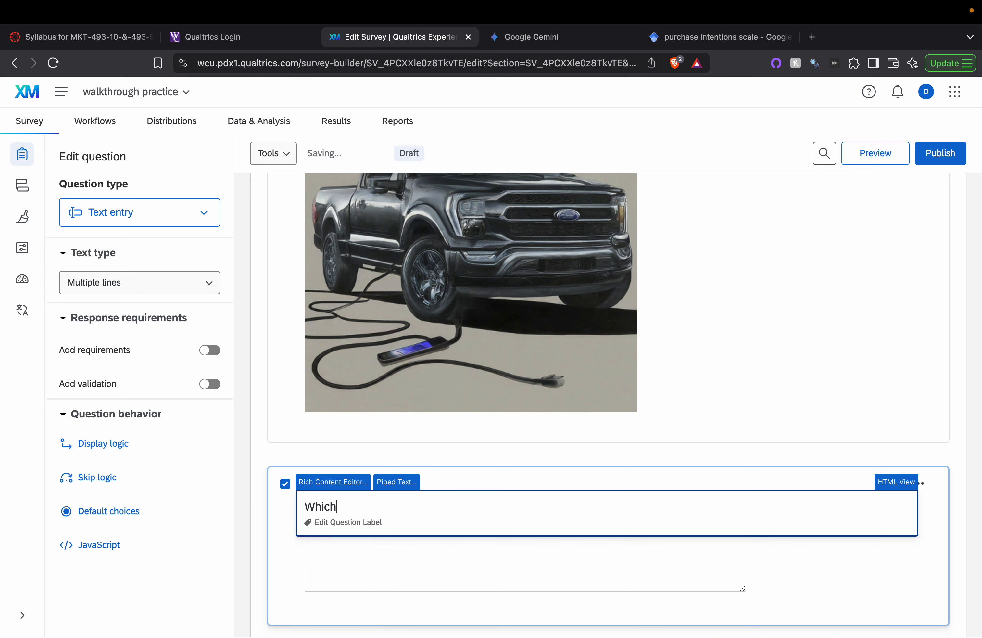
key(BackSpace)
key(BackSpace)
key(BackSpace)
text(at kind of picture is this)
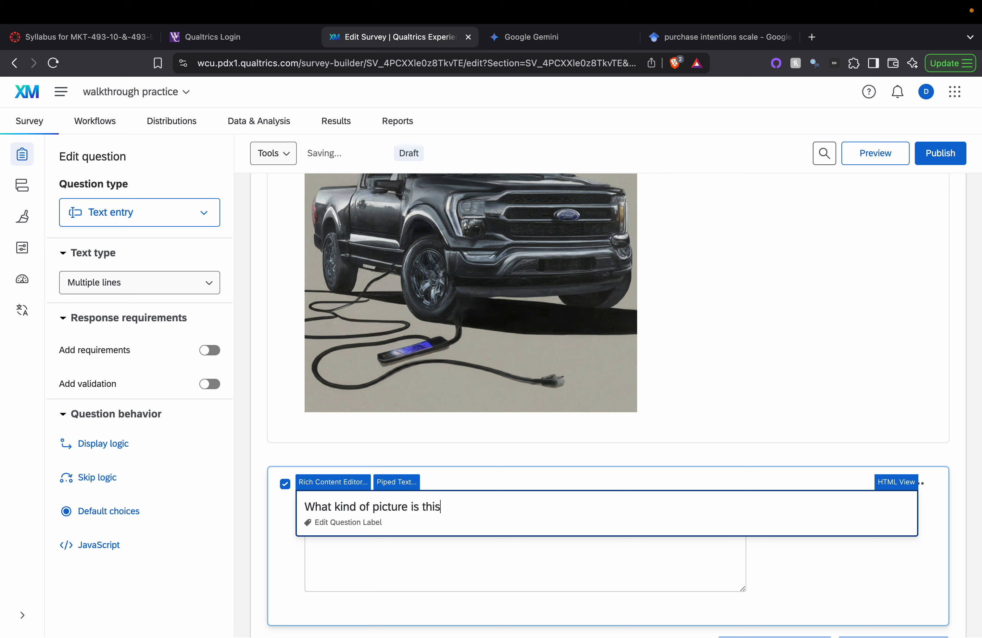
text(?)
click(625, 451)
click(559, 508)
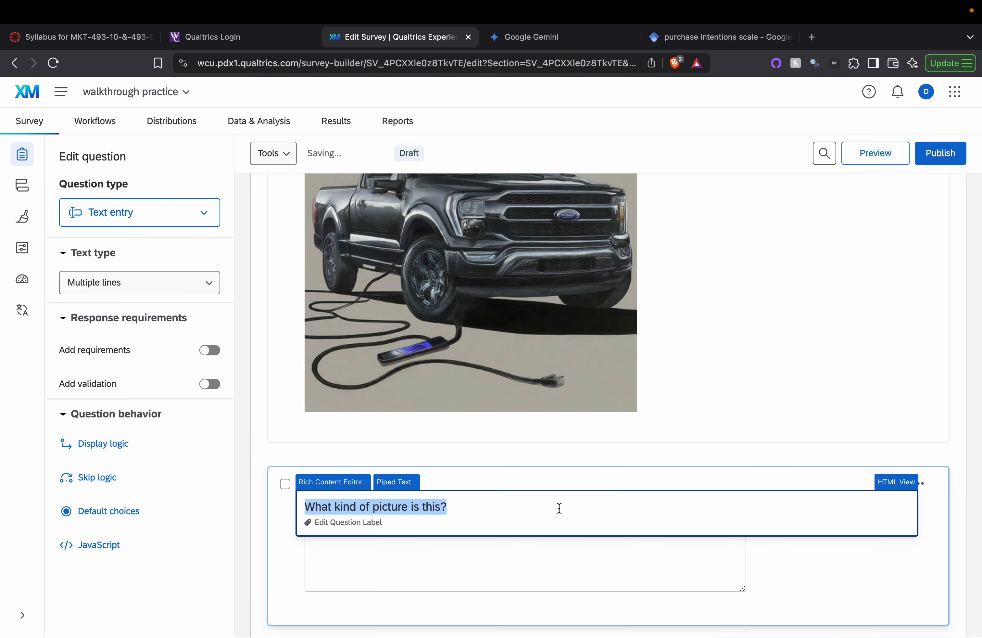
click(583, 496)
click(690, 546)
Step: Change the s1 validation question to multiple choice with two answer choices
click(150, 289)
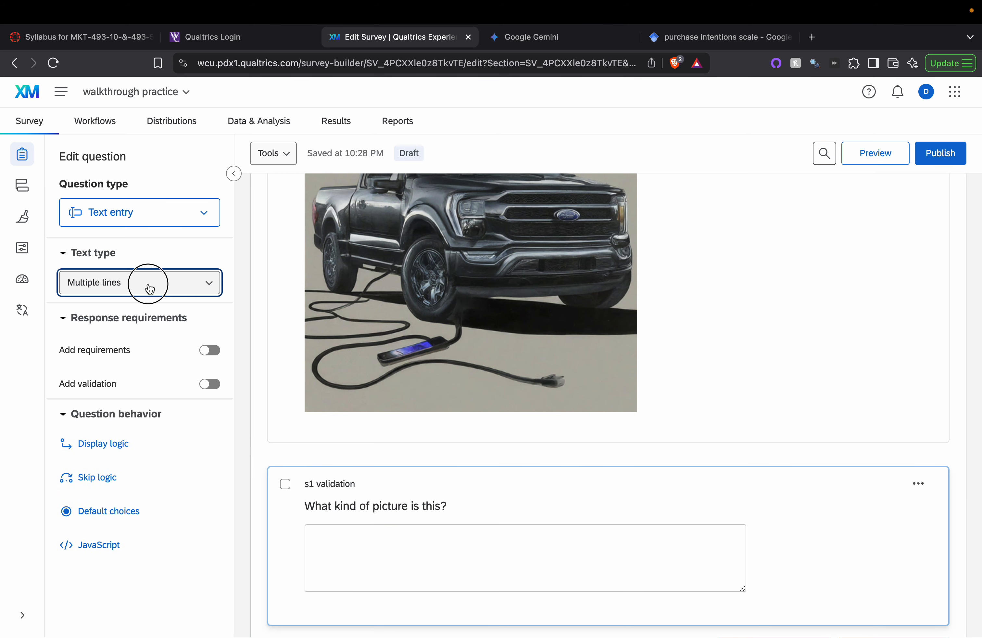
click(176, 220)
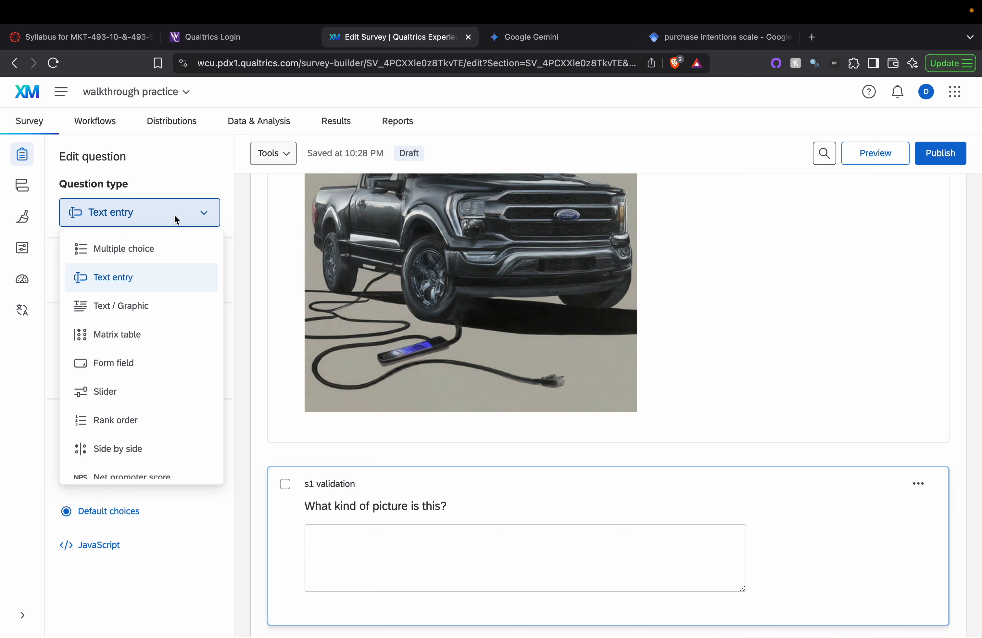
click(171, 247)
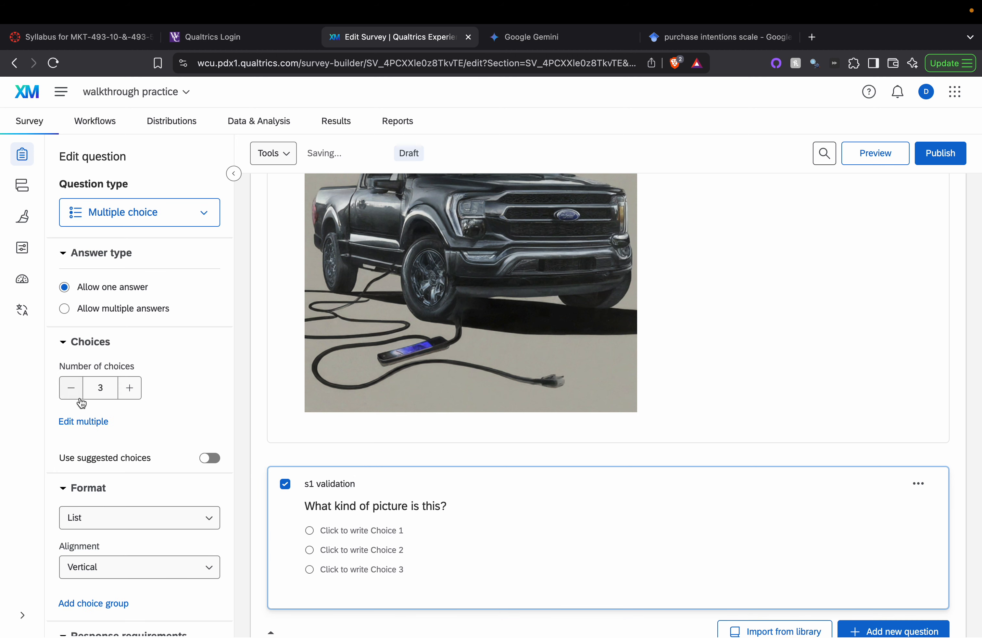
click(71, 387)
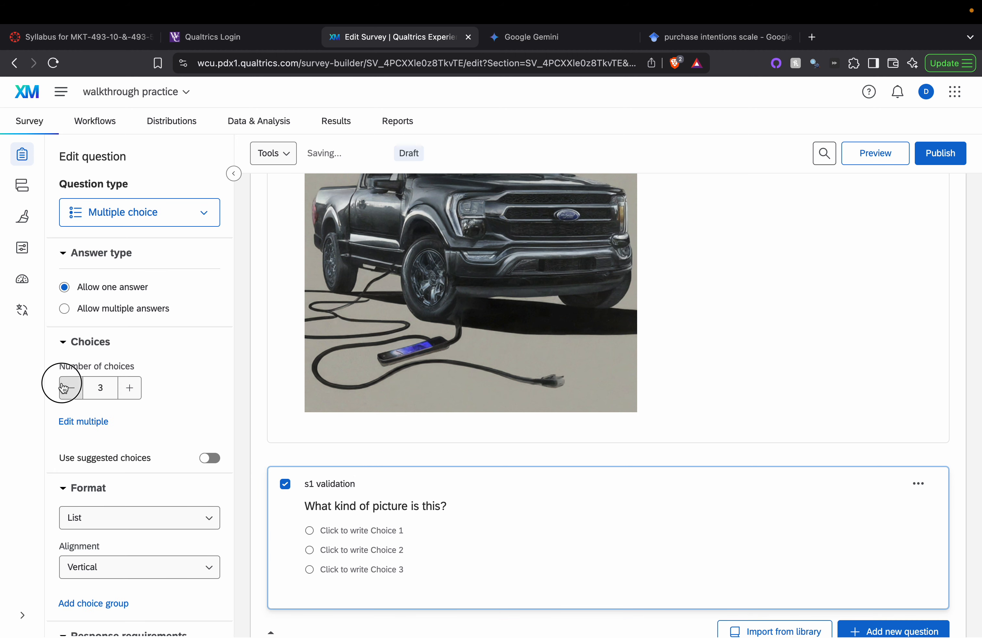
Step: Enter the answer choices 'Real photograph' and 'AI'
click(341, 539)
text(Real photo)
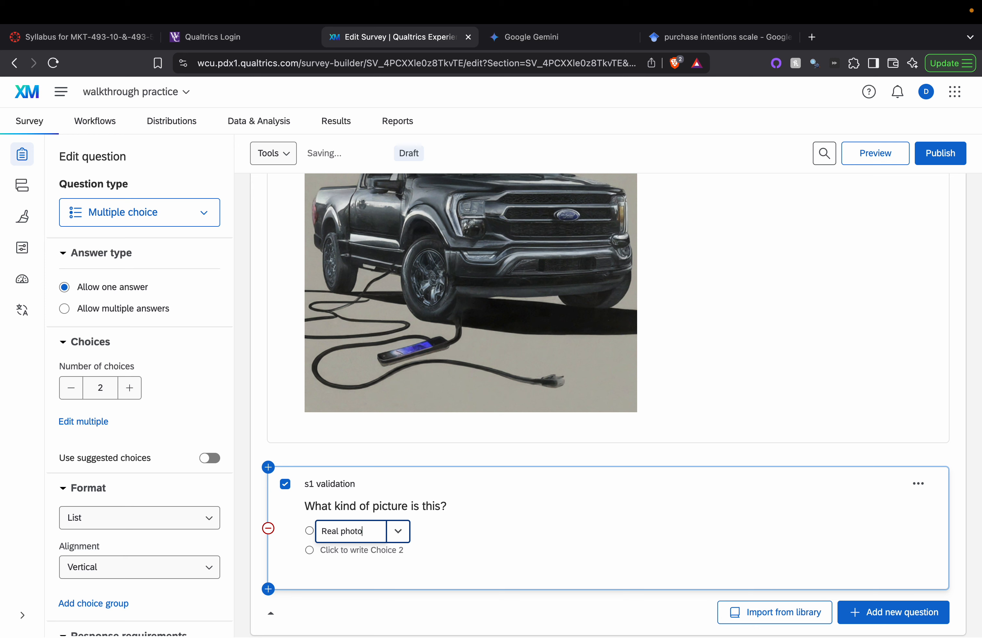
text(graph)
click(357, 550)
text(AI)
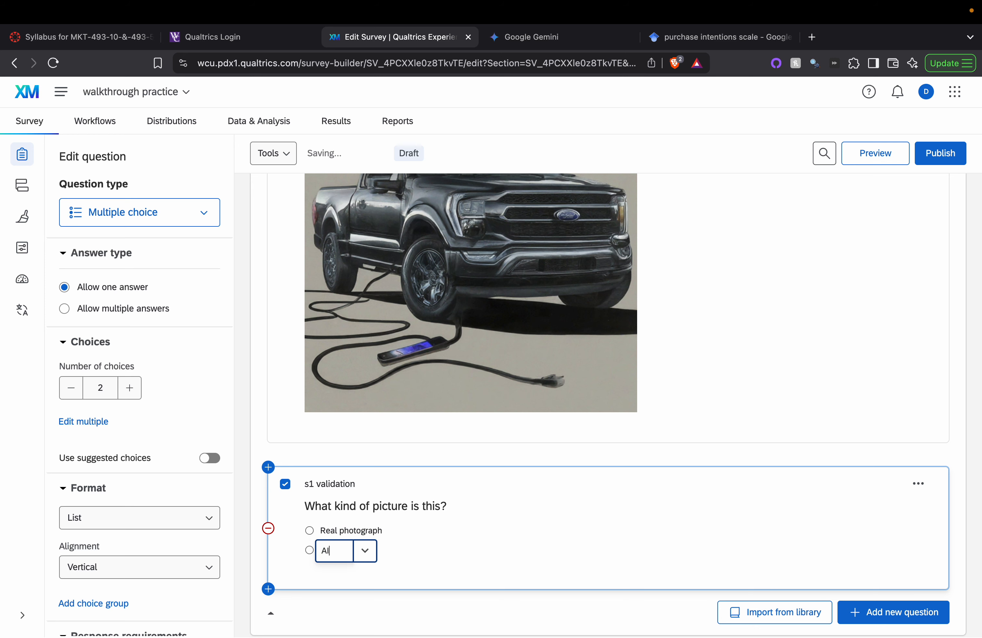
click(265, 449)
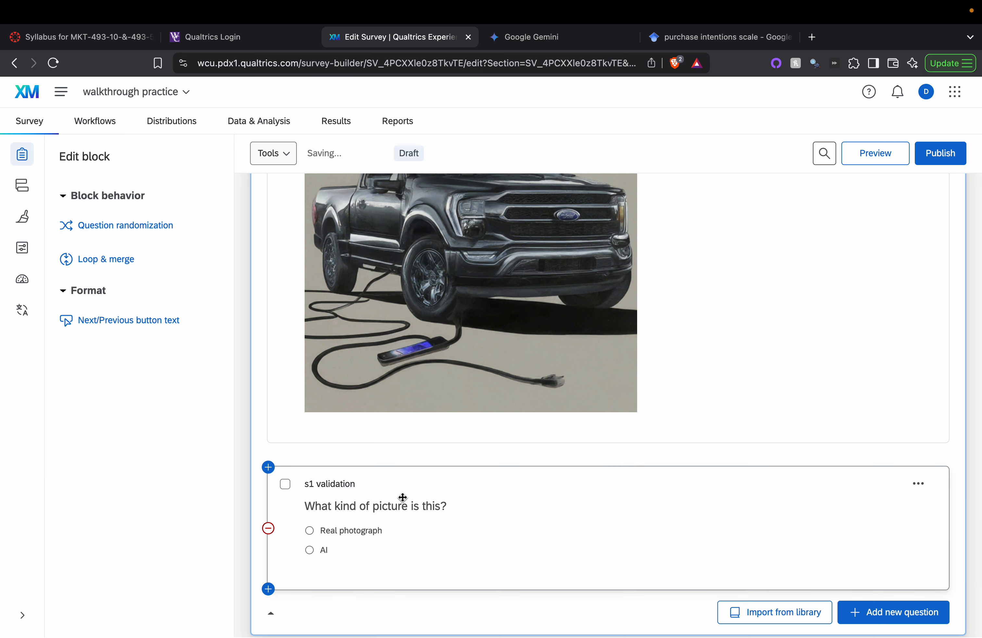
scroll(381, 547, up, 1)
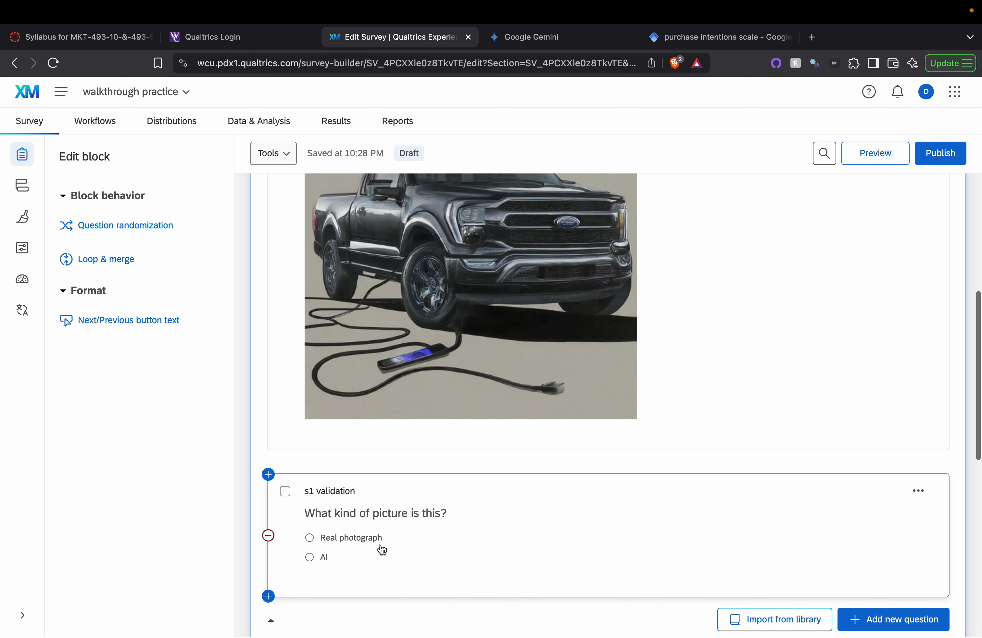
scroll(357, 369, up, 7)
scroll(452, 466, down, 6)
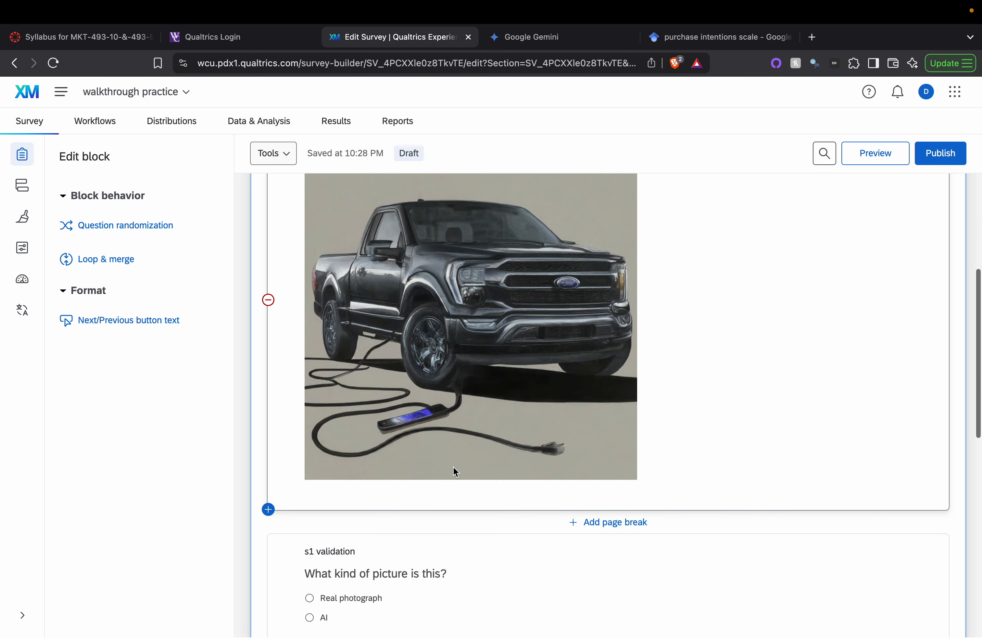
scroll(529, 340, down, 3)
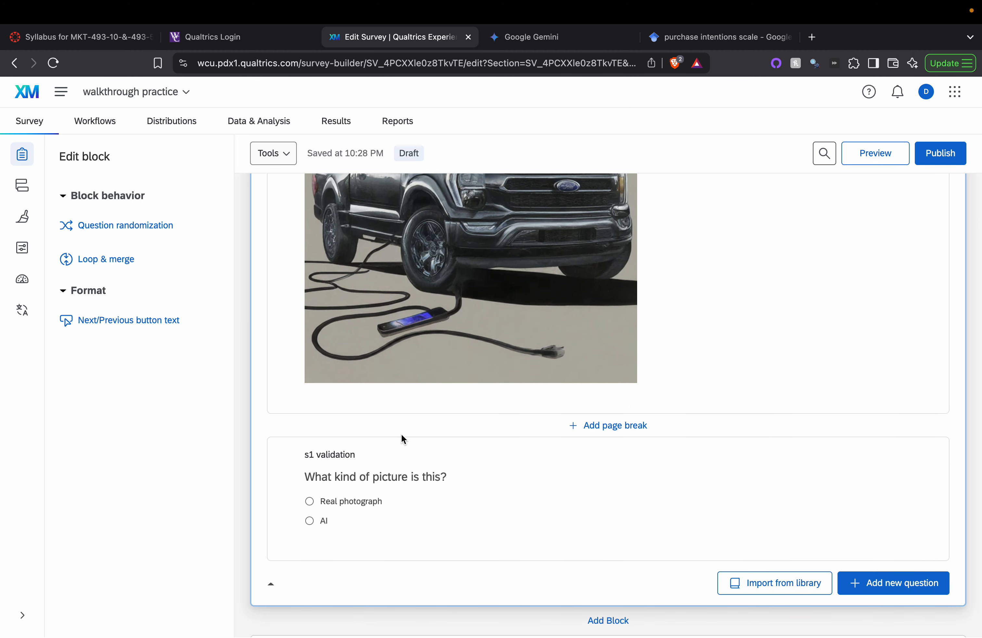
Step: Open the Survey flow and scroll to the s1 branch and remaining blocks
click(23, 188)
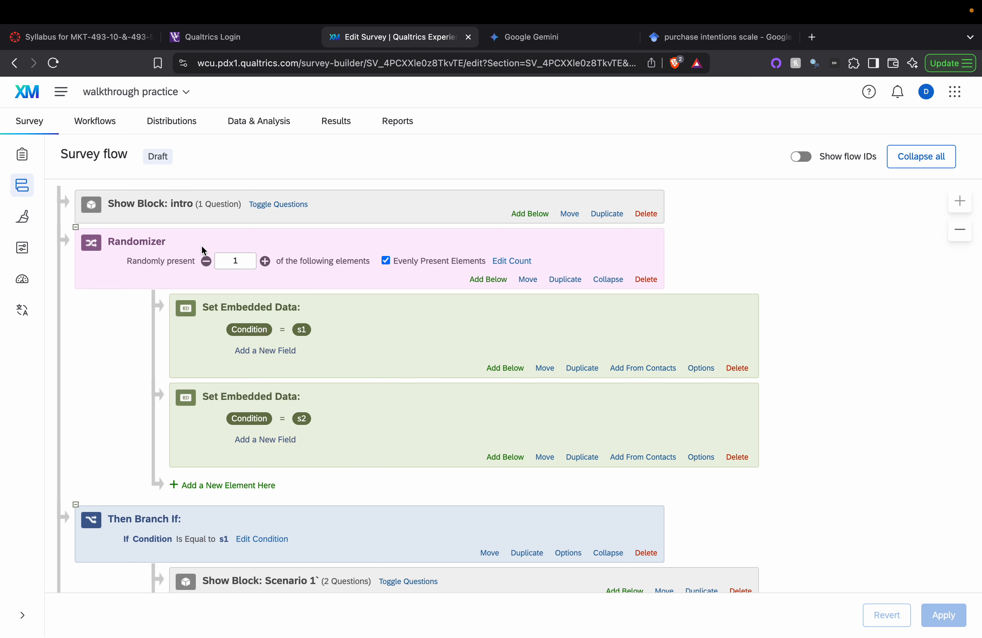
scroll(202, 246, down, 6)
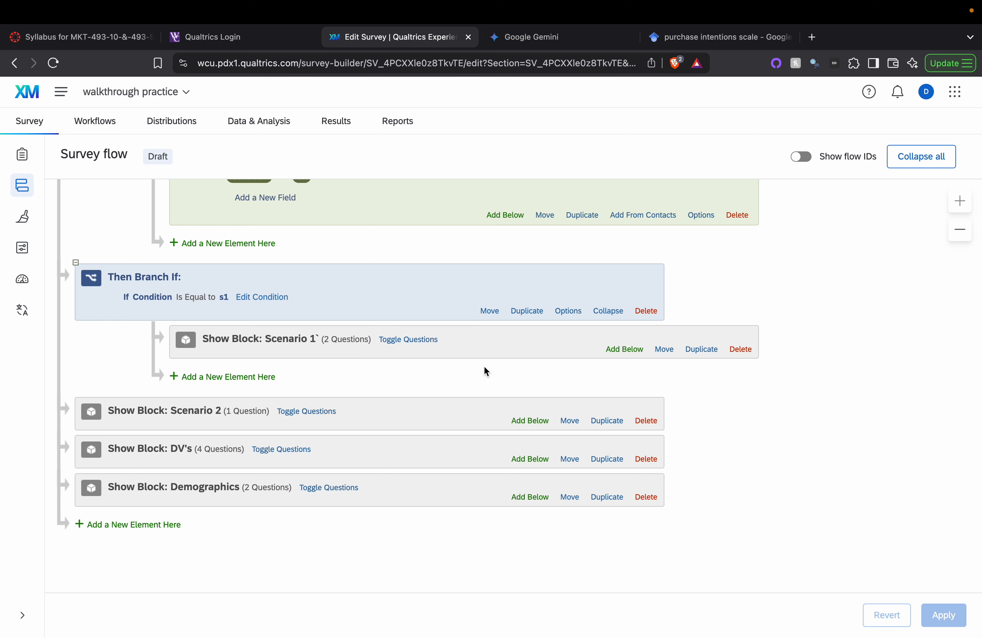
Step: Duplicate the s1 branch, replacing its copied Scenario 1` block with Scenario 2
click(536, 314)
click(741, 481)
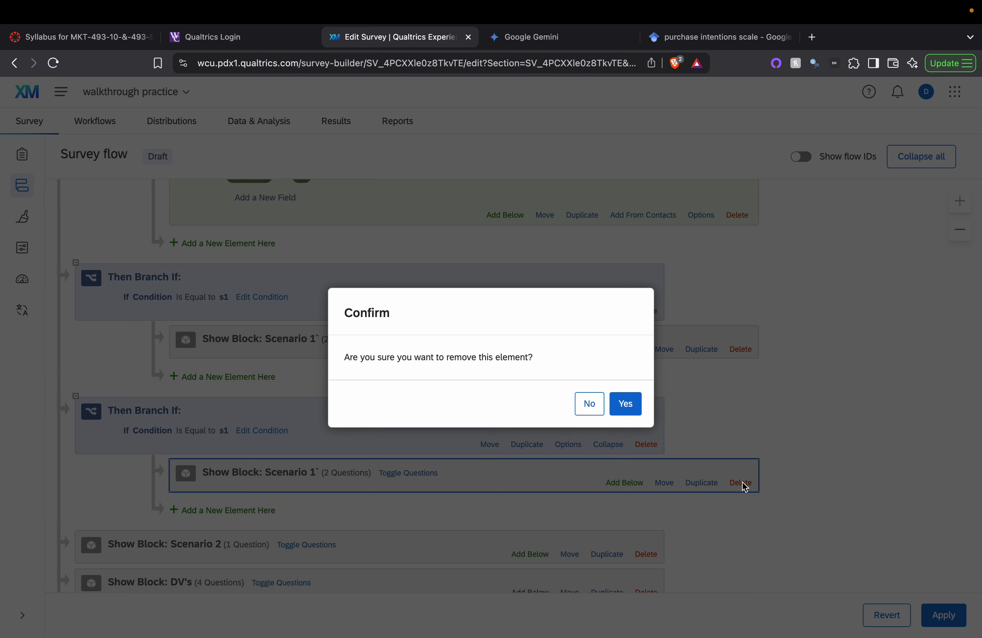
click(625, 403)
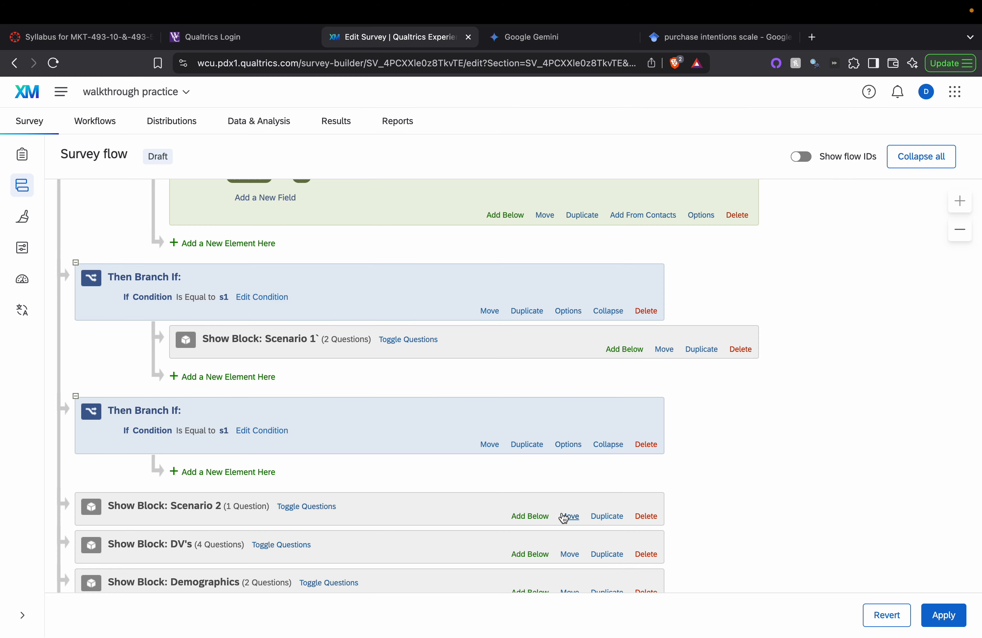
drag(563, 518, 574, 472)
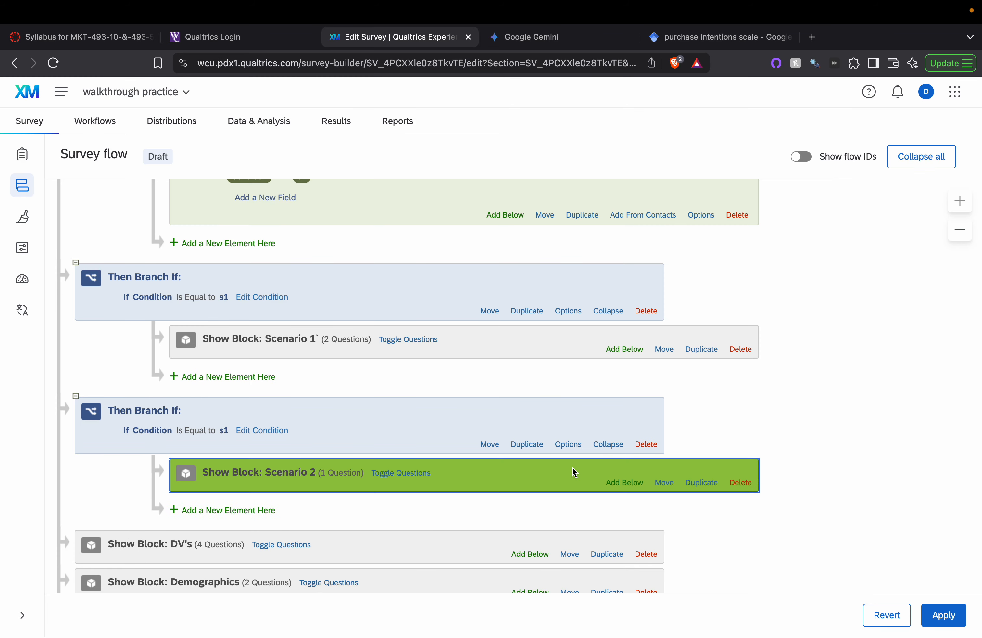
Step: Change the new branch's condition to Condition equals s2, apply the flow, and return to the editor
click(279, 436)
click(400, 430)
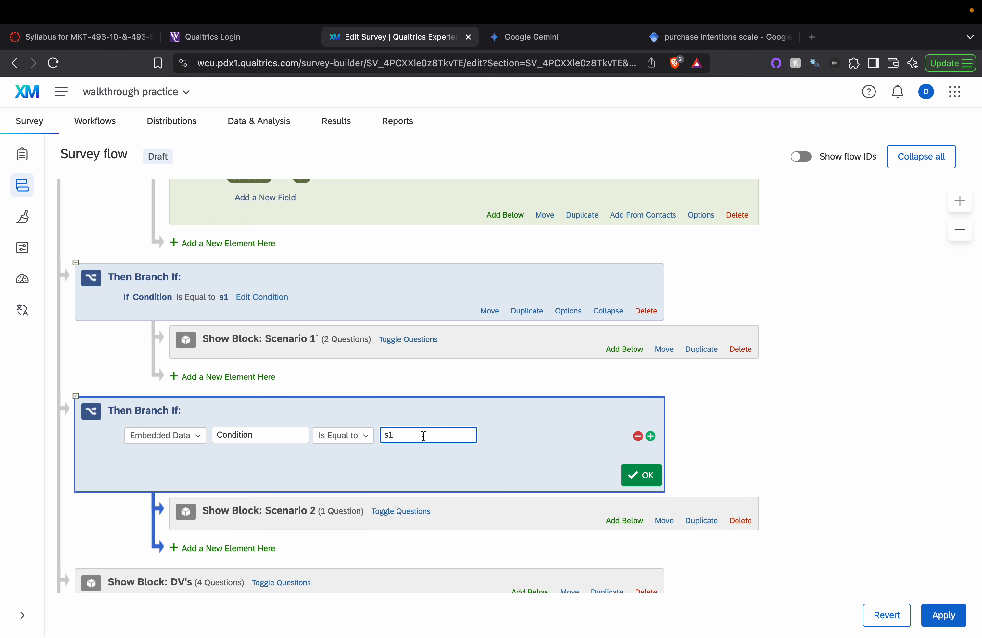
click(639, 475)
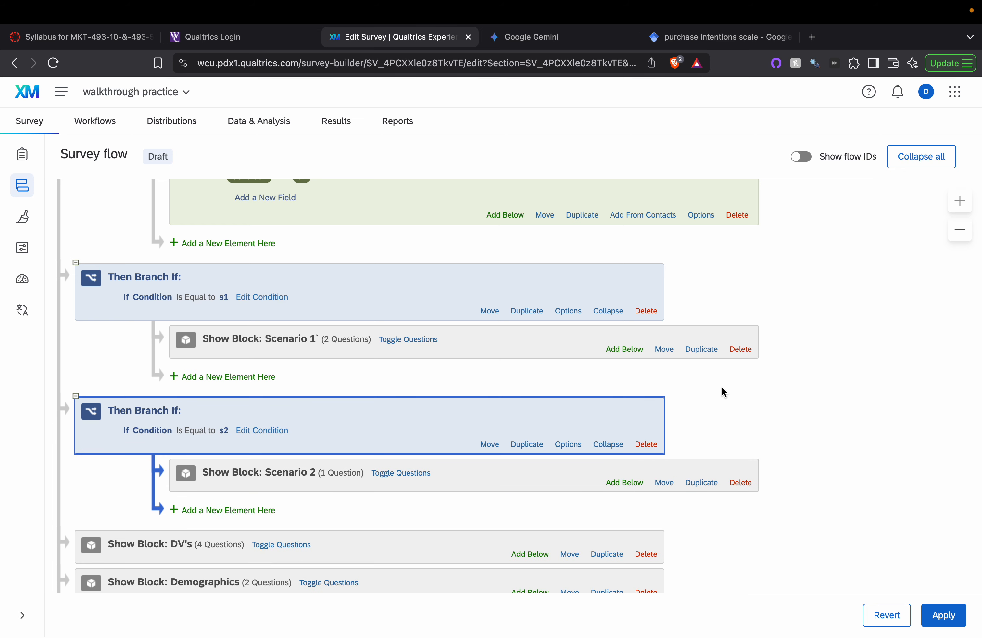
scroll(722, 389, up, 5)
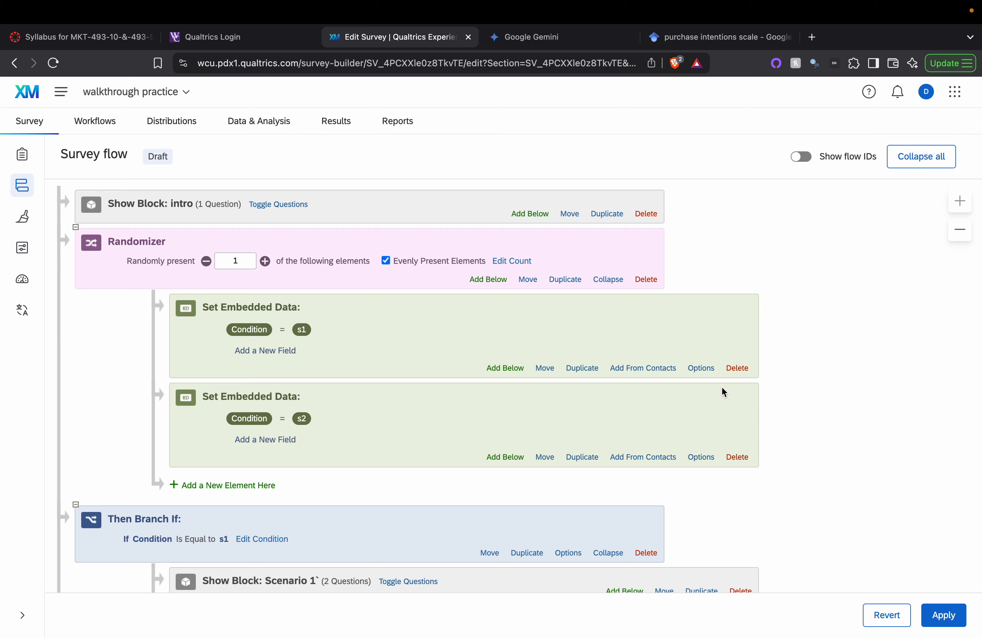
scroll(722, 388, down, 7)
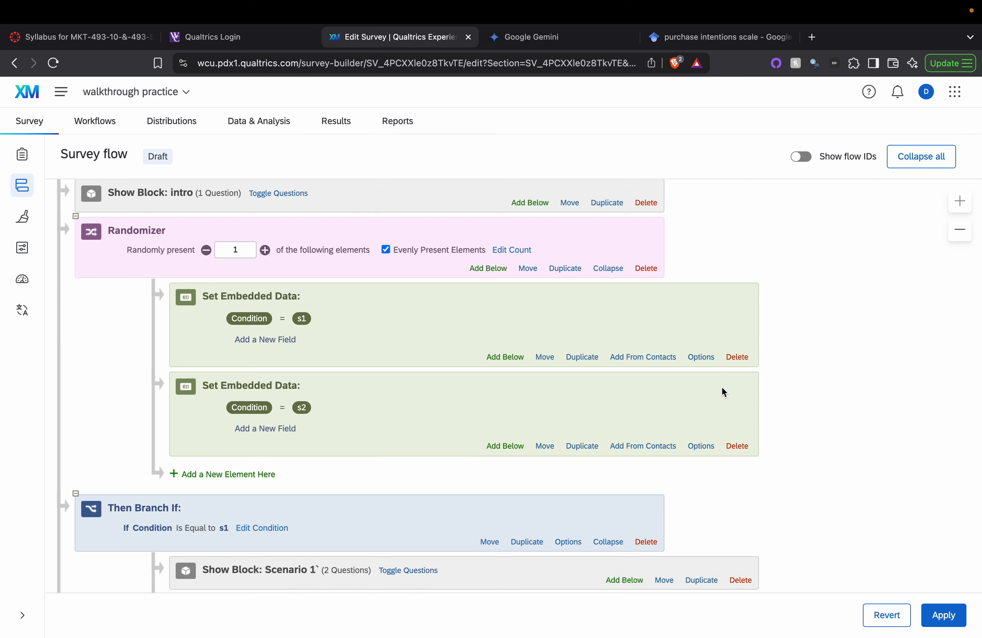
click(943, 616)
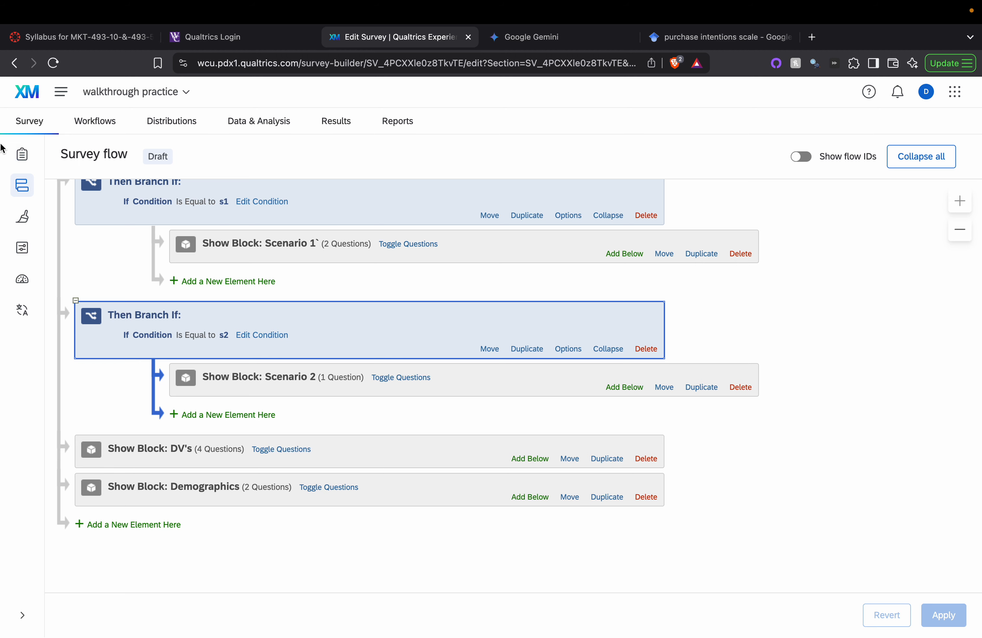
click(22, 154)
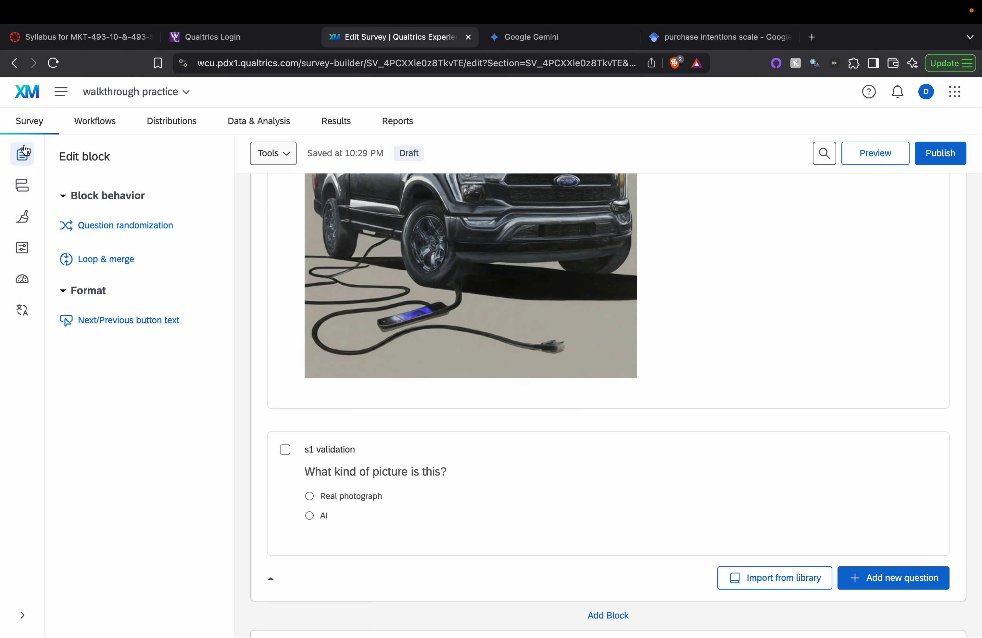
Step: Publish the survey and copy its anonymous survey link
click(947, 160)
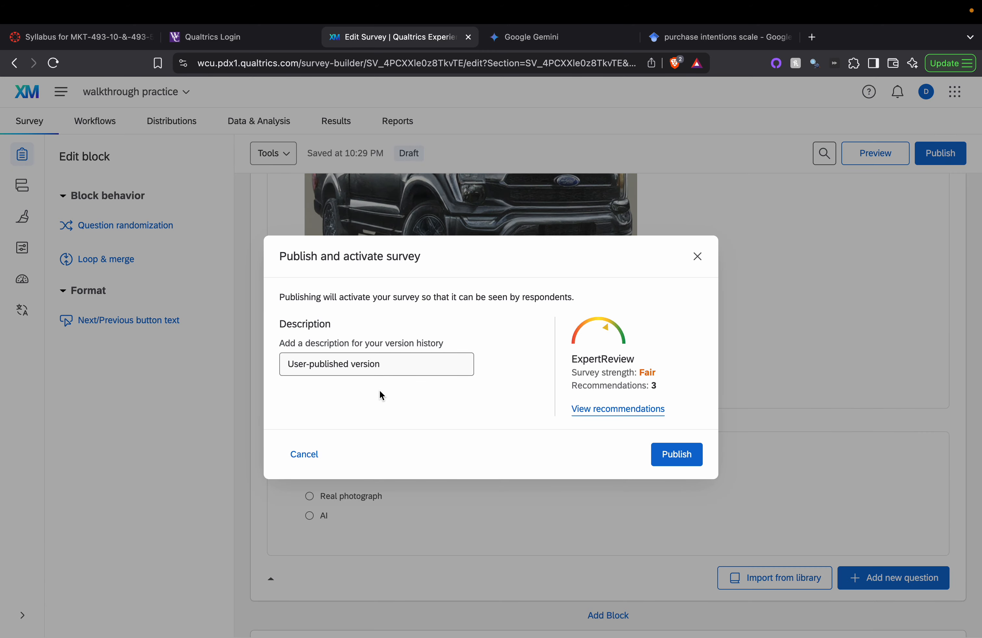
click(674, 454)
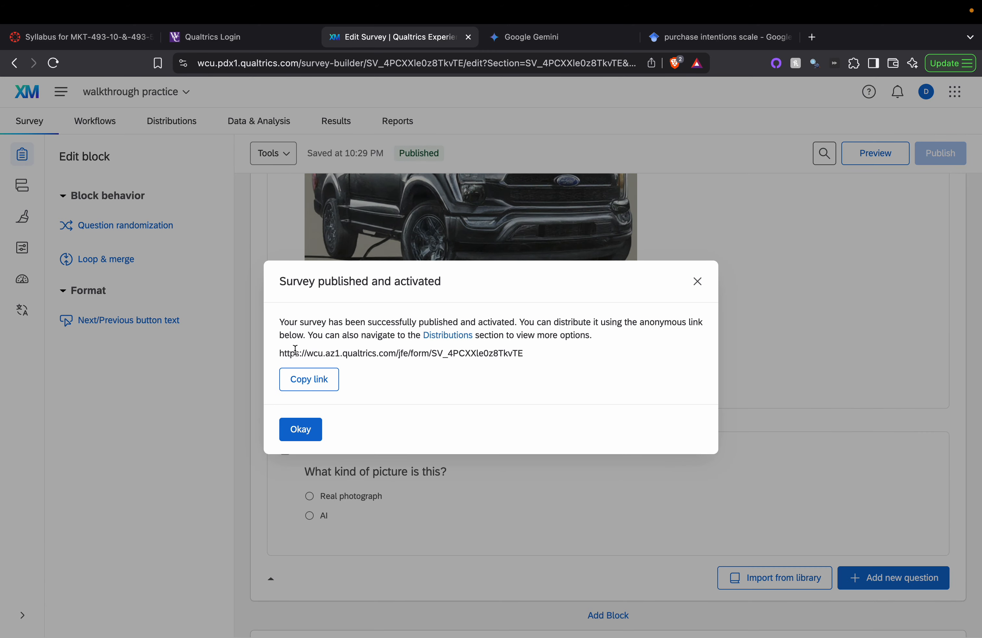
drag(280, 353, 576, 357)
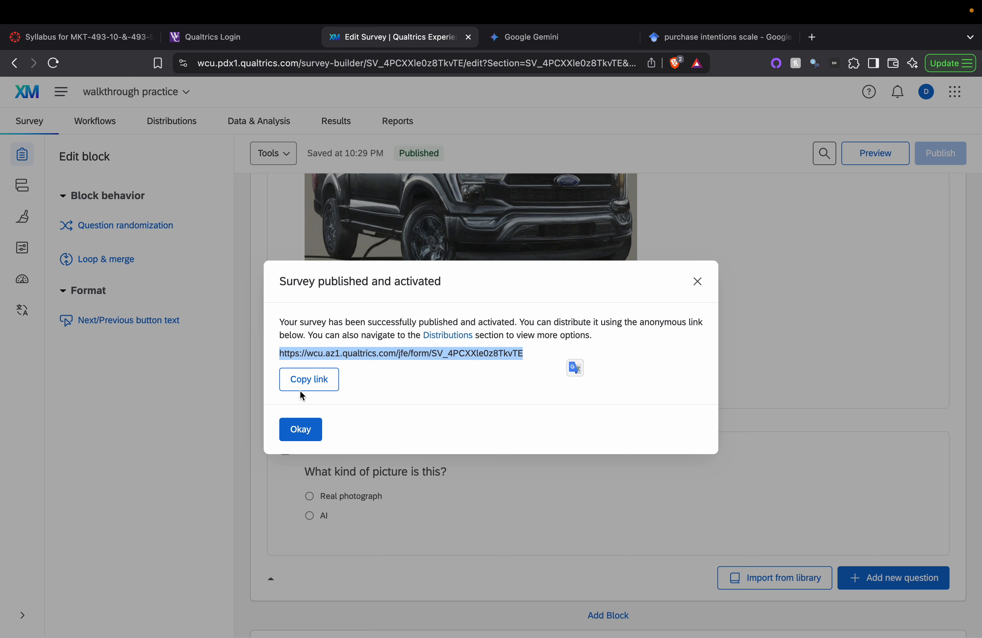
click(311, 381)
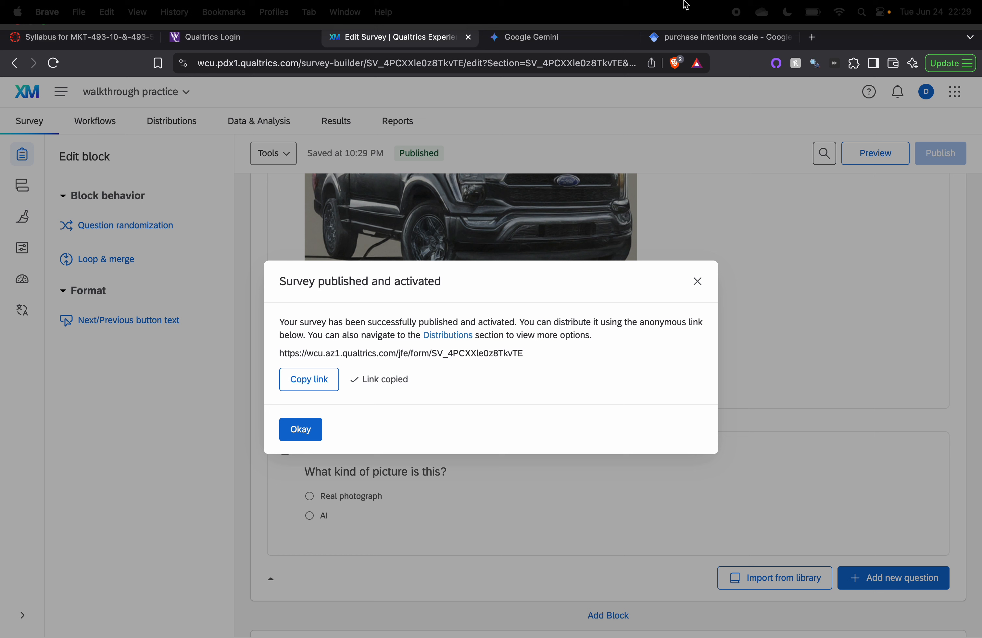
mouse_move(766, 24)
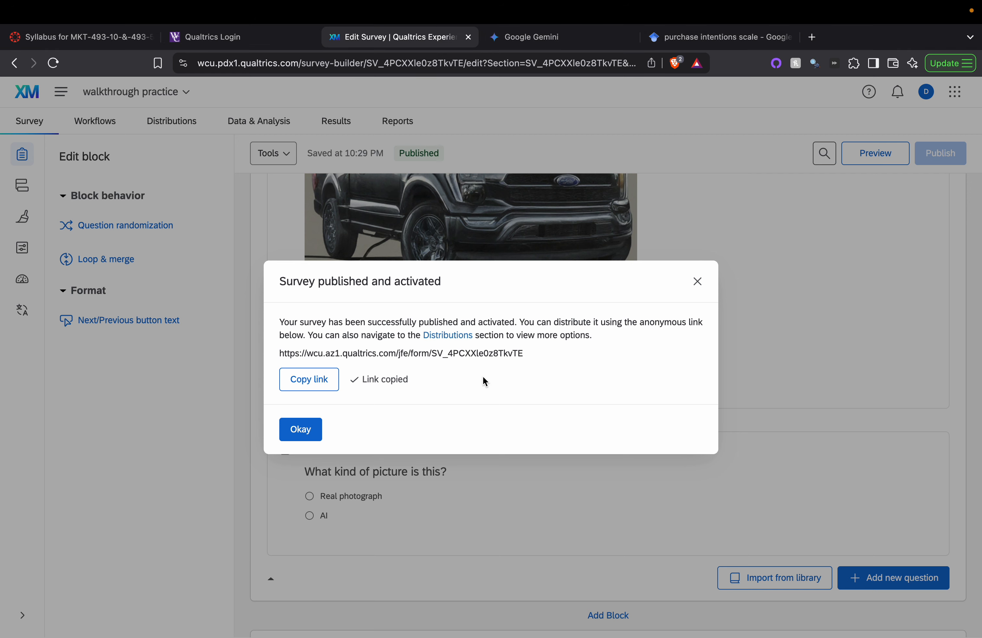
drag(526, 352, 263, 355)
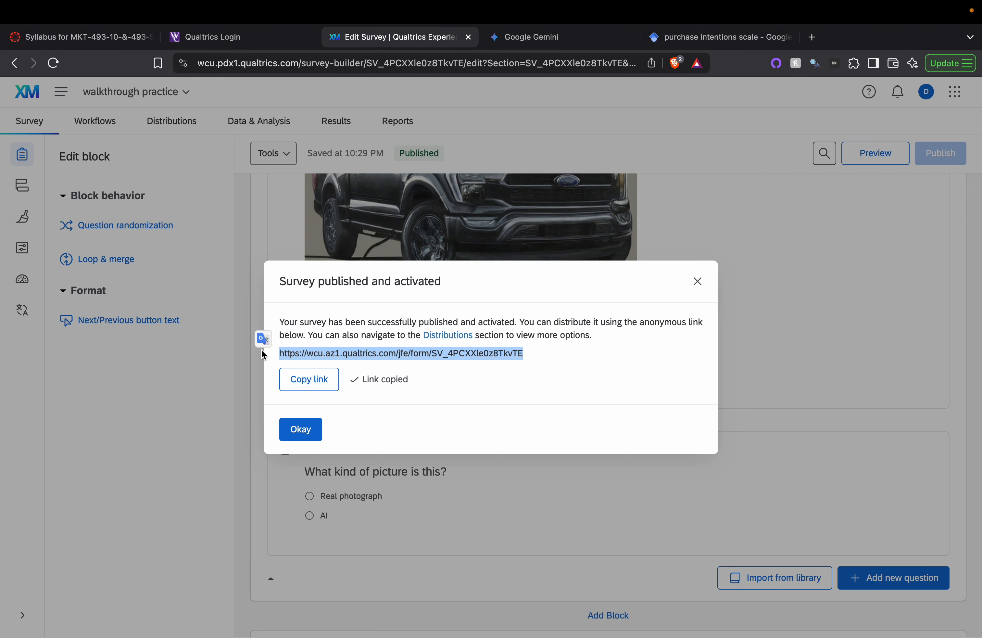
key(super+a)
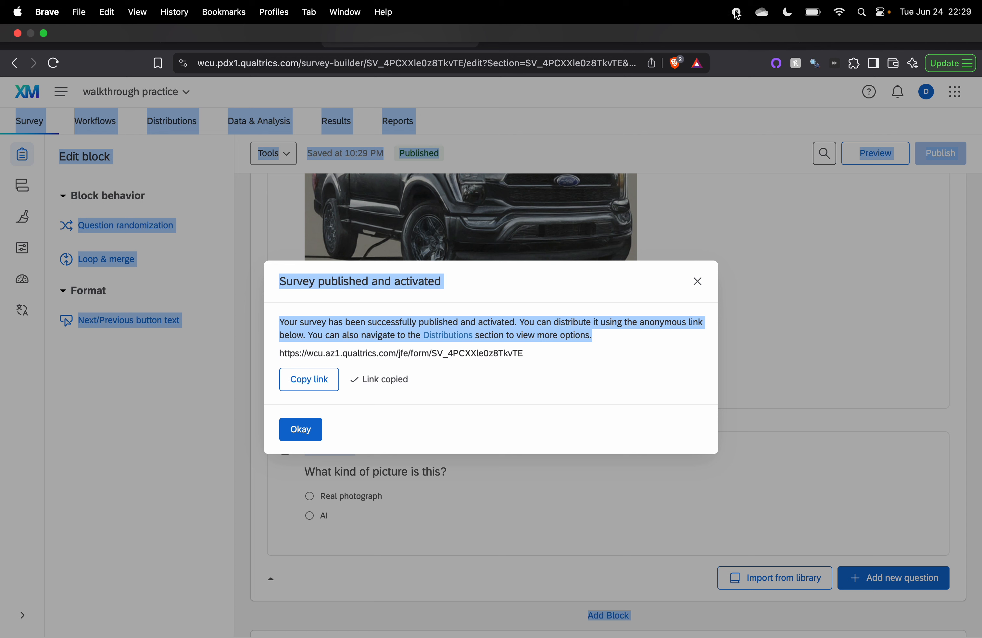